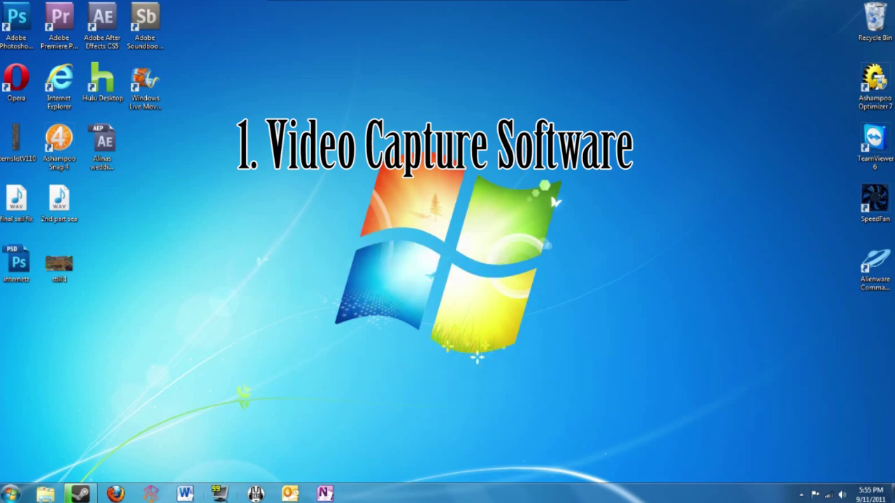
# Step: Launch Fraps, review its FPS, Movies and Screenshots settings, then close its window
pyautogui.click(219, 494)
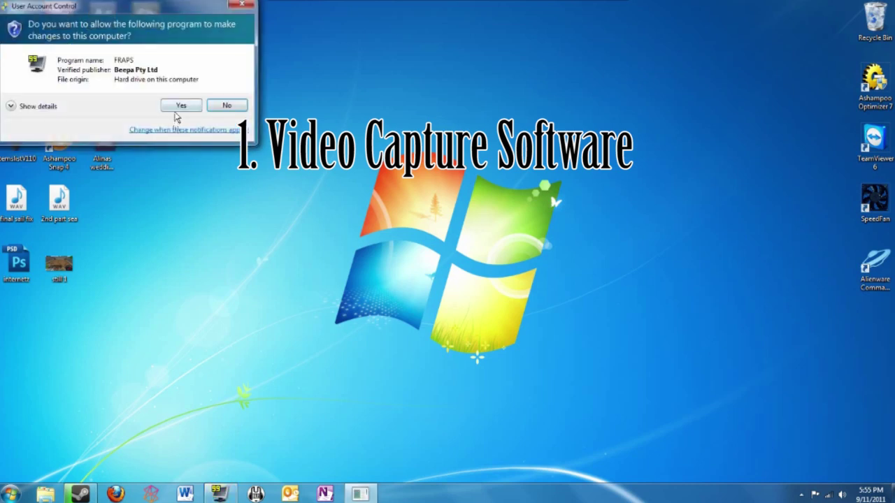
pyautogui.click(178, 106)
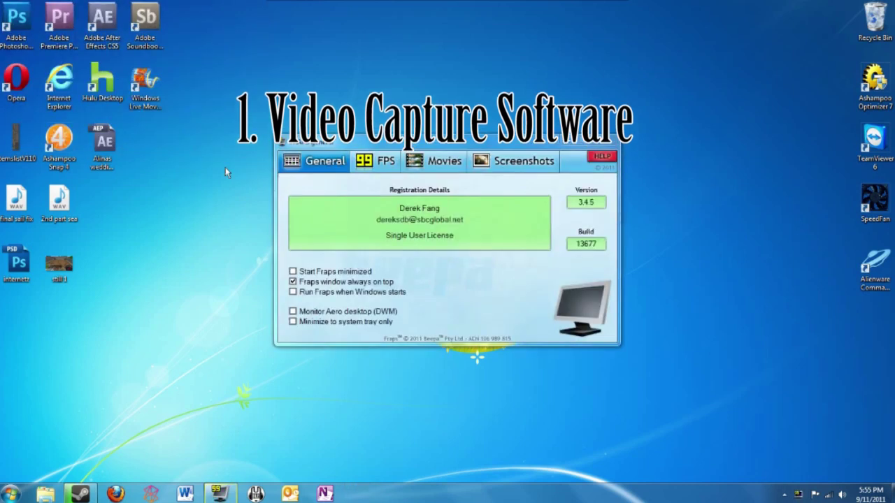
pyautogui.click(381, 165)
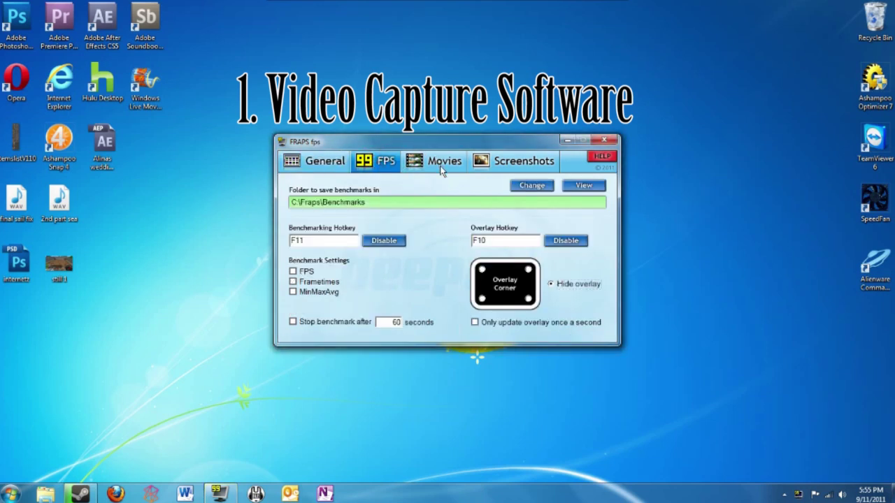
pyautogui.click(441, 162)
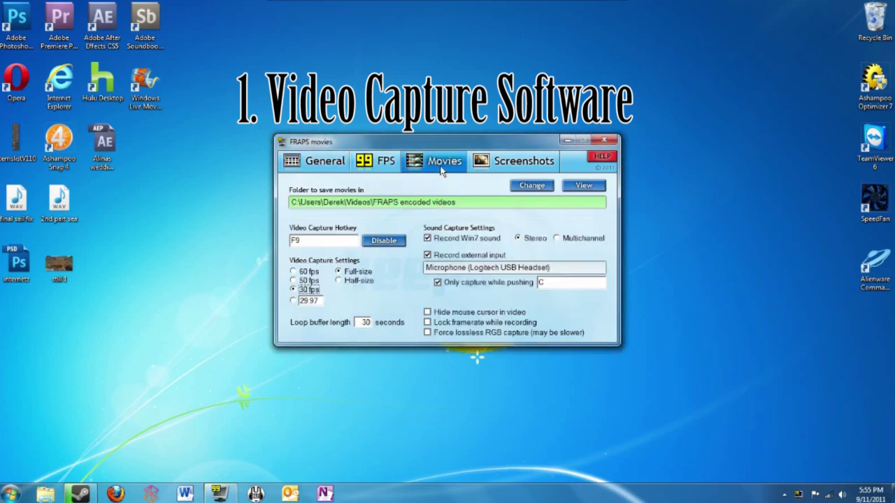
pyautogui.click(541, 170)
pyautogui.click(447, 168)
pyautogui.click(321, 170)
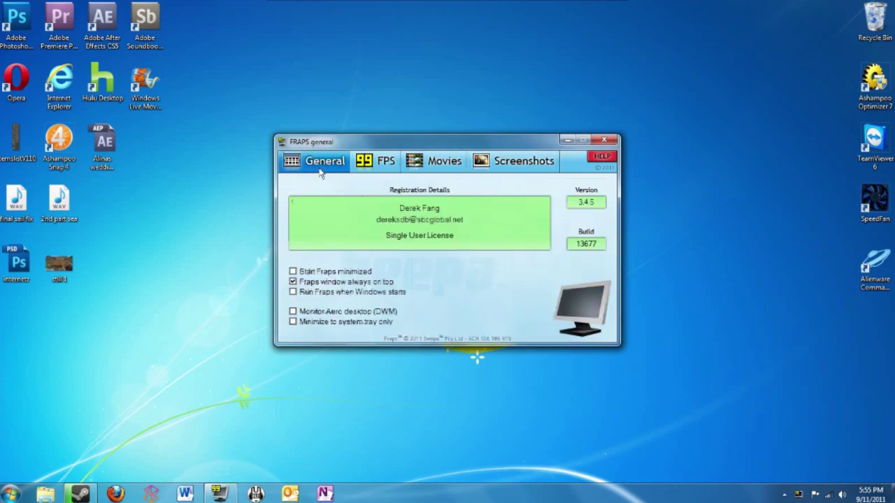
pyautogui.click(383, 161)
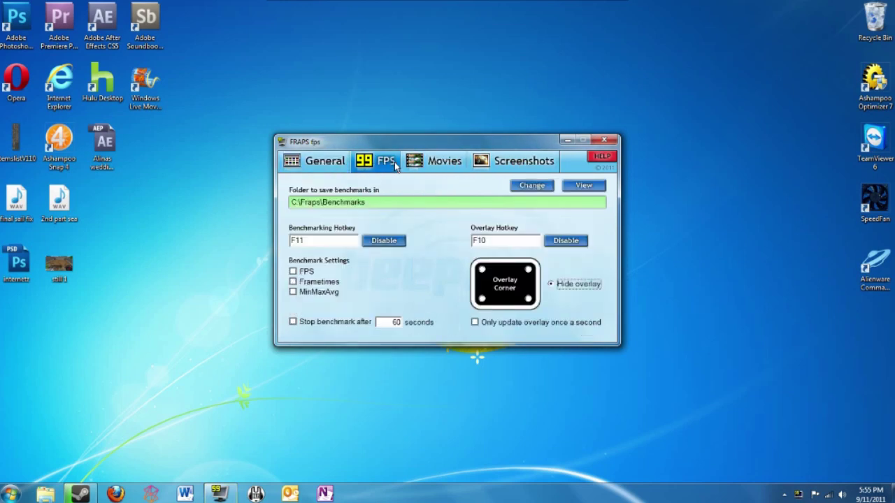
pyautogui.click(451, 168)
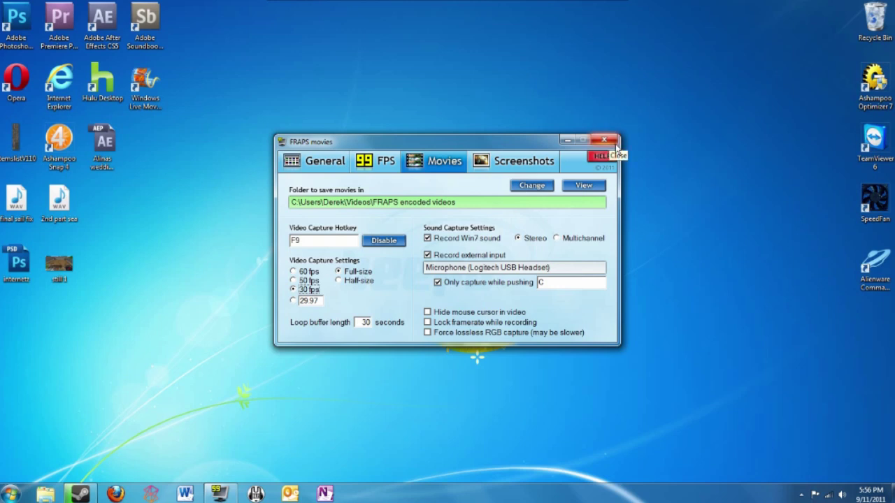
pyautogui.click(604, 140)
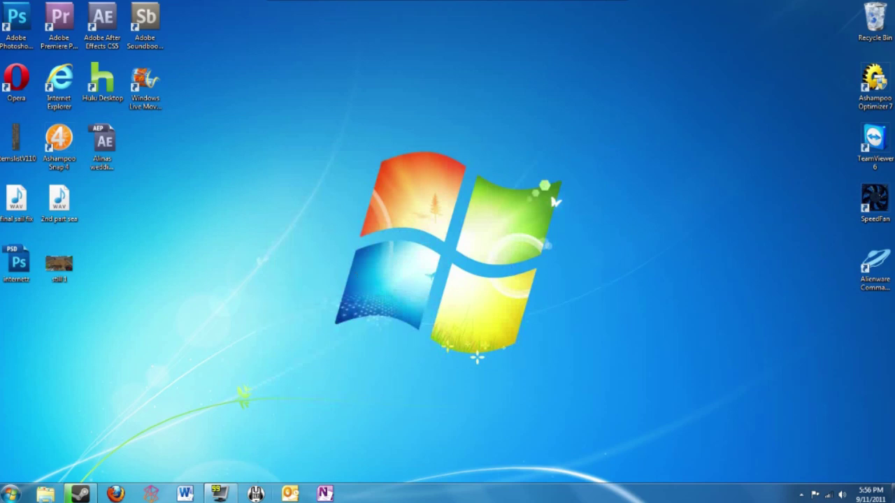
# Step: Open Mumble and connect to the favourite wdzclan server
pyautogui.click(255, 494)
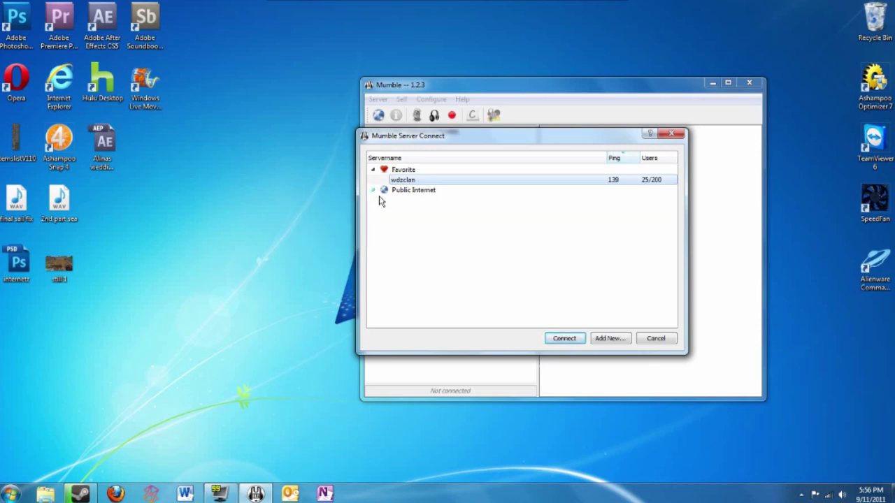
pyautogui.click(564, 338)
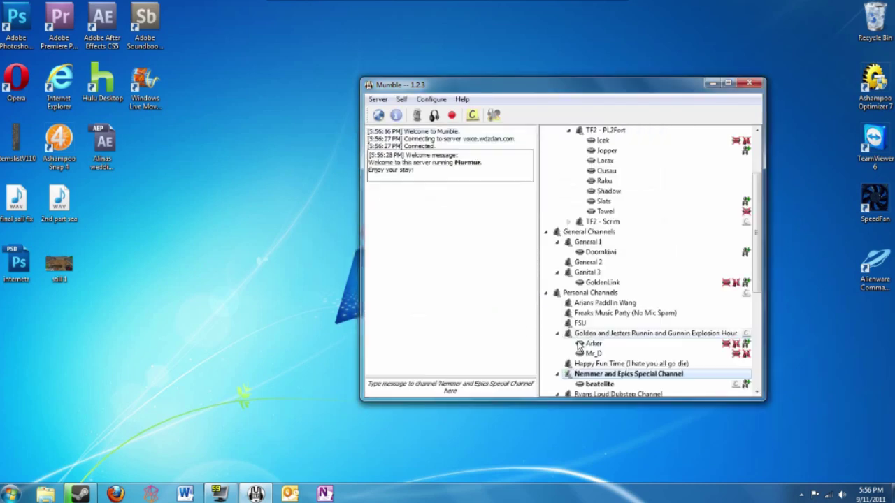
pyautogui.scroll(-2, 639, 378)
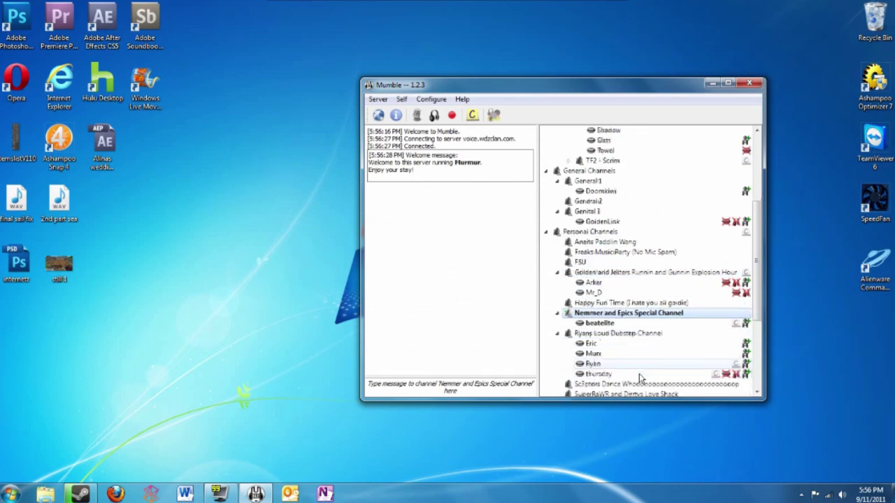
pyautogui.scroll(-1, 633, 336)
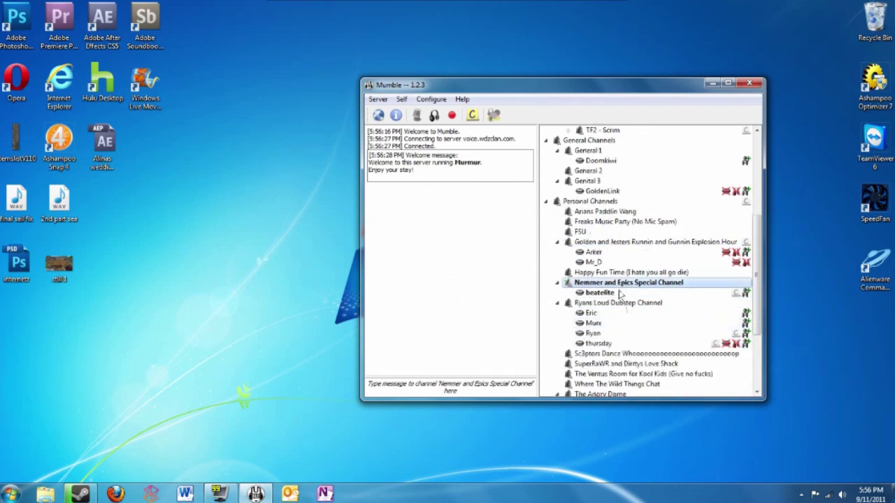
pyautogui.scroll(-3, 629, 285)
pyautogui.scroll(2, 633, 283)
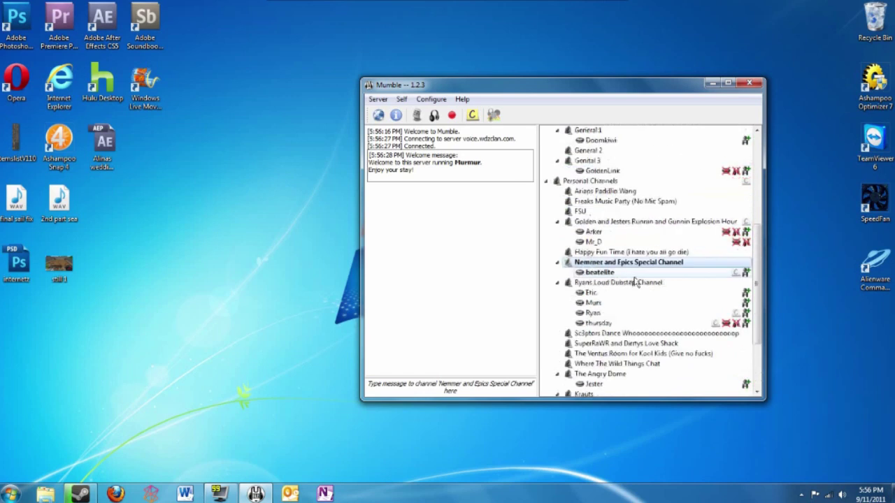
pyautogui.scroll(1, 642, 270)
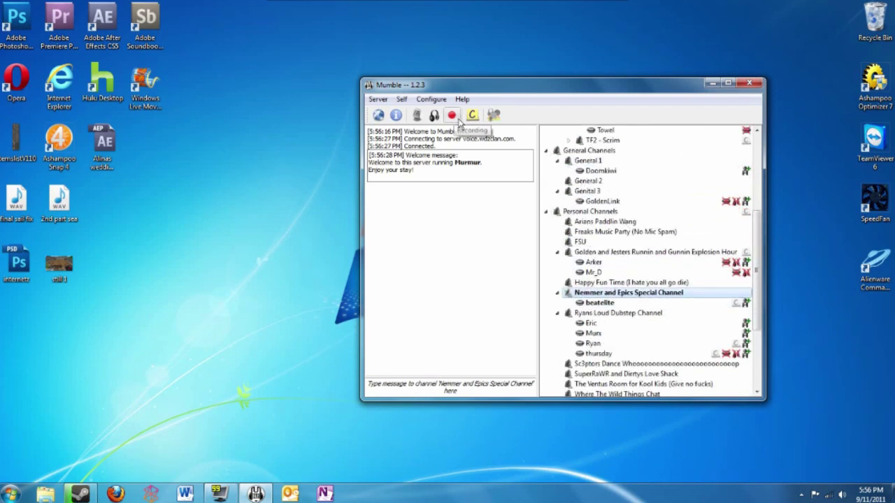
# Step: Start Mumble's Audio Tuning Wizard, advance one page, then cancel it
pyautogui.click(431, 98)
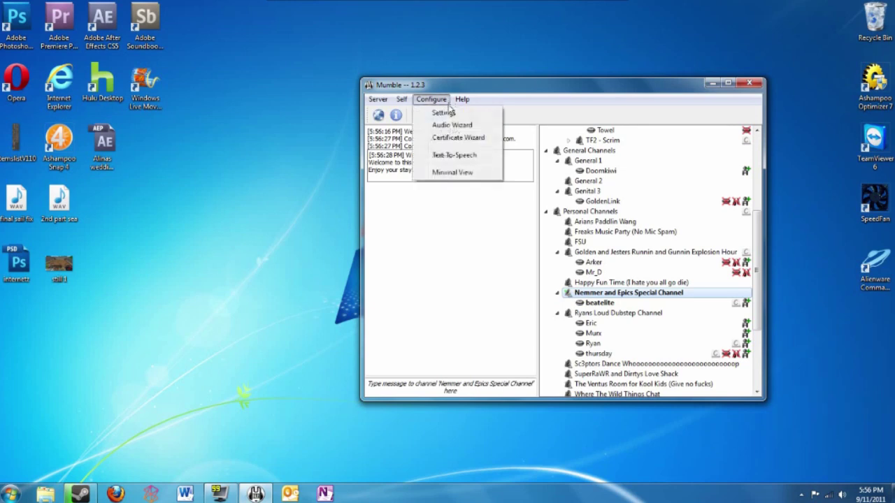
pyautogui.click(460, 127)
pyautogui.click(683, 363)
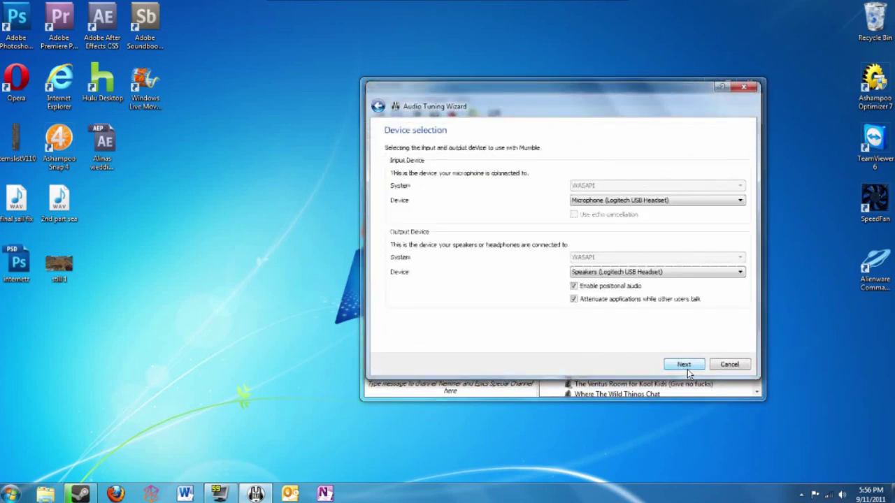
pyautogui.click(730, 365)
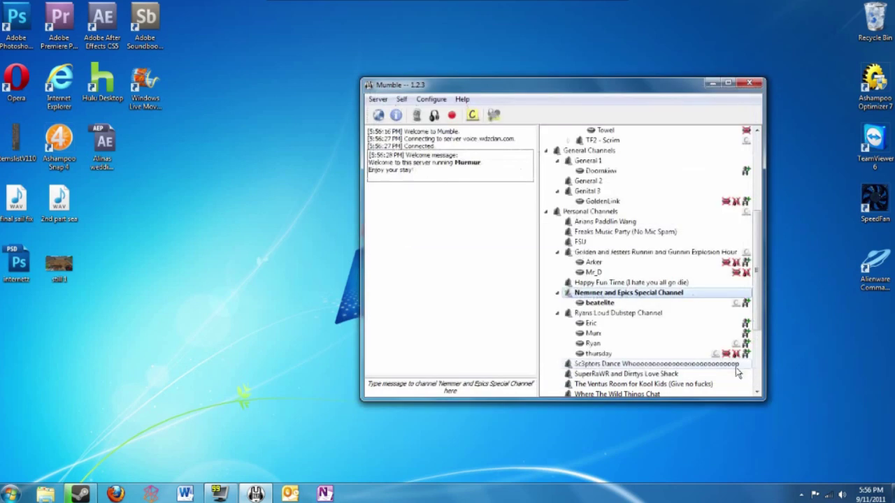
# Step: Record a .wav file named 'this is my movie' in Mumble's recorder, then stop it
pyautogui.click(458, 120)
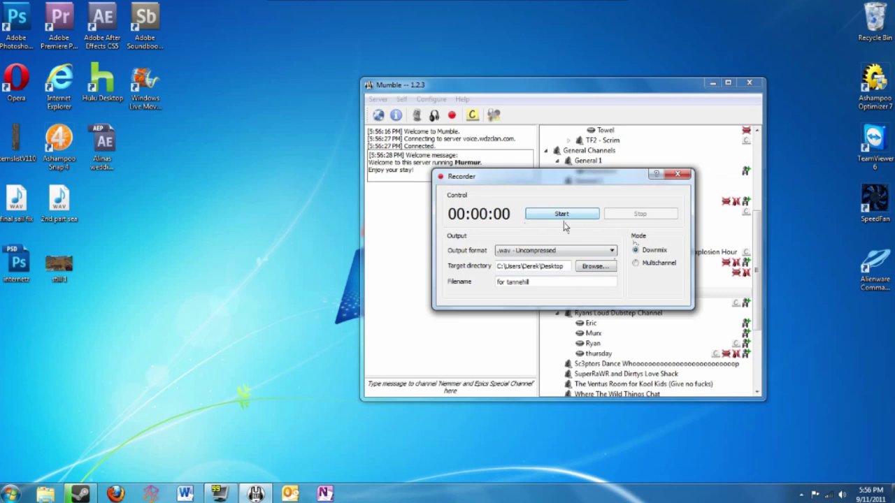
pyautogui.moveTo(548, 287); pyautogui.dragTo(345, 277)
pyautogui.click(535, 292)
pyautogui.write('the')
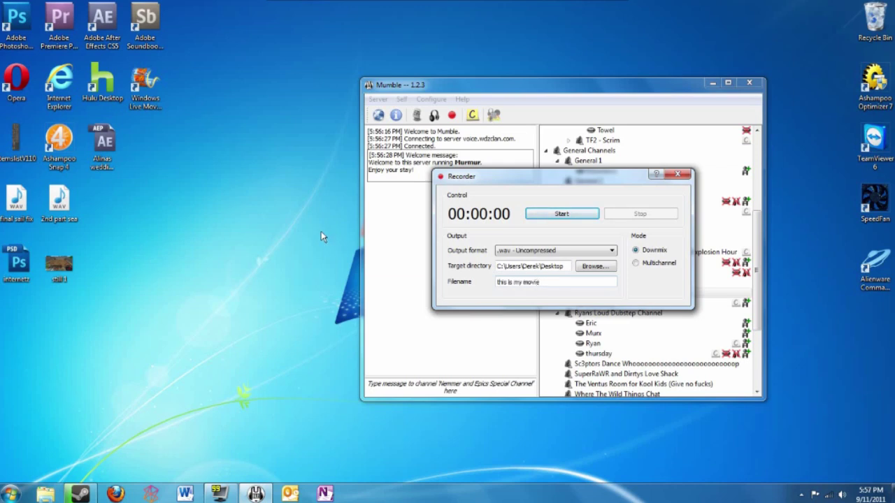
pyautogui.click(546, 216)
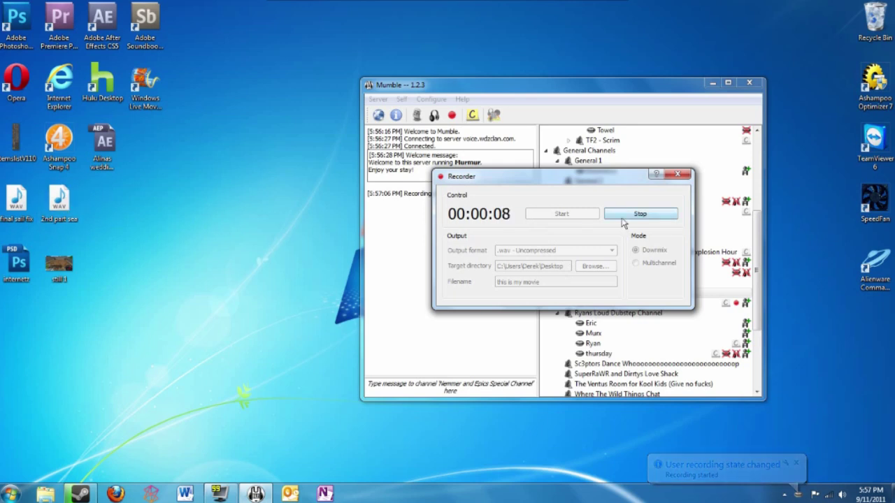
pyautogui.click(624, 223)
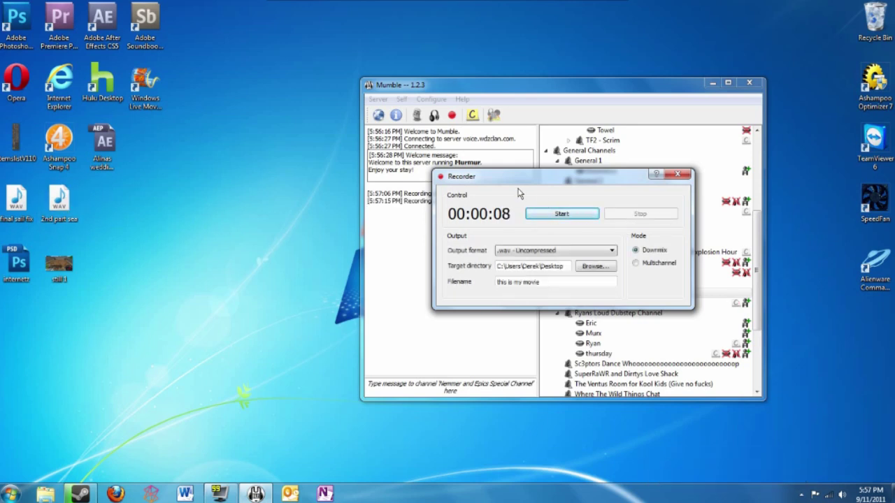
# Step: Close the recorder and minimize the Mumble window
pyautogui.moveTo(518, 190); pyautogui.dragTo(421, 179)
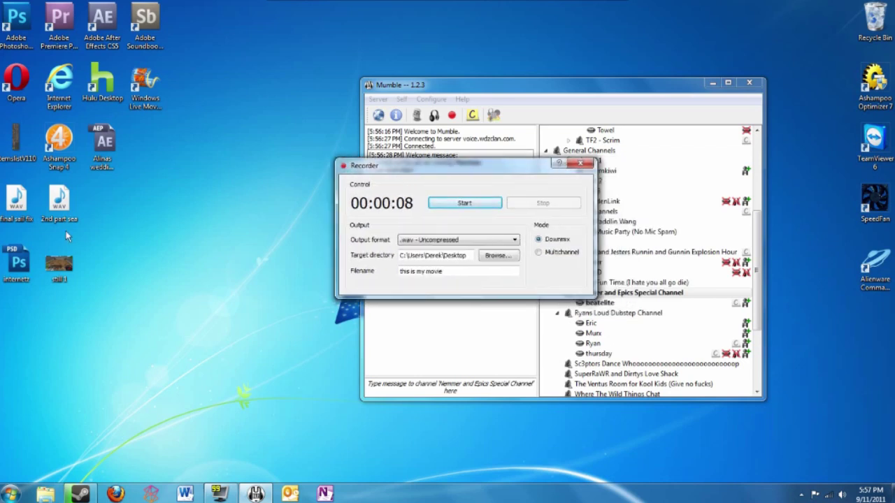
pyautogui.moveTo(466, 92); pyautogui.dragTo(449, 102)
pyautogui.click(589, 160)
pyautogui.moveTo(537, 94); pyautogui.dragTo(490, 99)
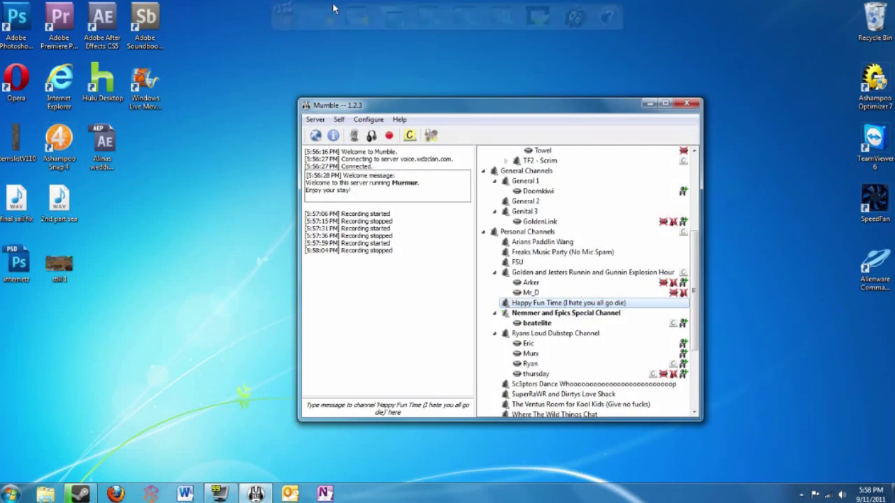
pyautogui.moveTo(280, 14)
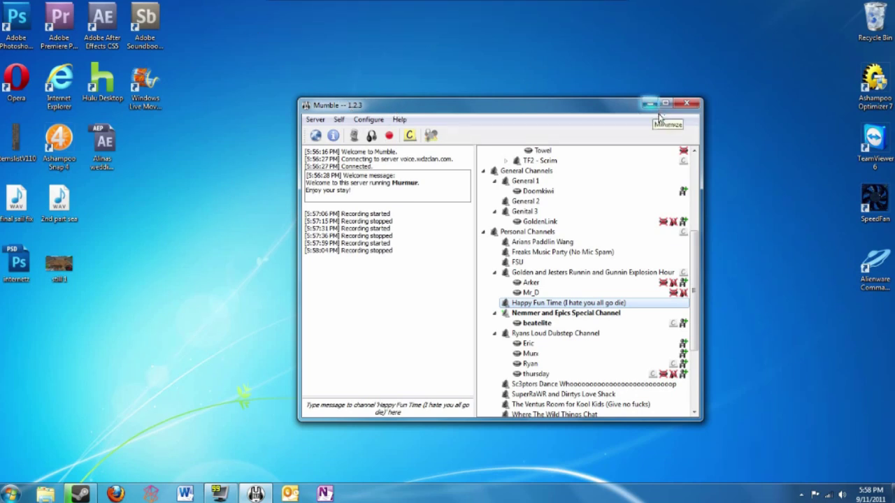
pyautogui.click(652, 105)
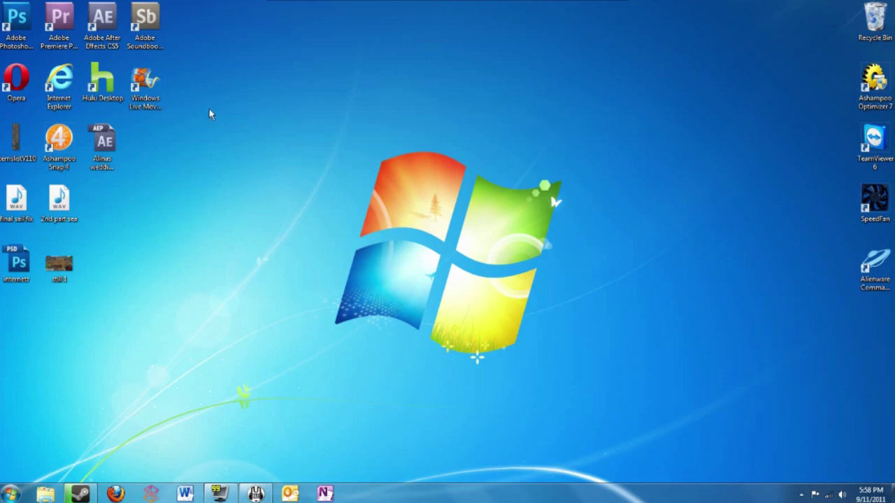
# Step: Launch Windows Live Movie Maker from a 'windows movie' Start search and restore its window
pyautogui.click(8, 492)
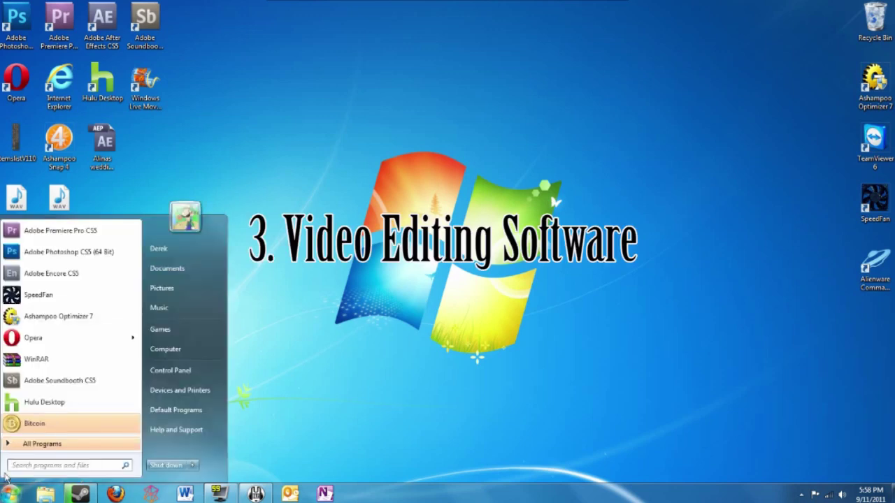
pyautogui.write('windows mov')
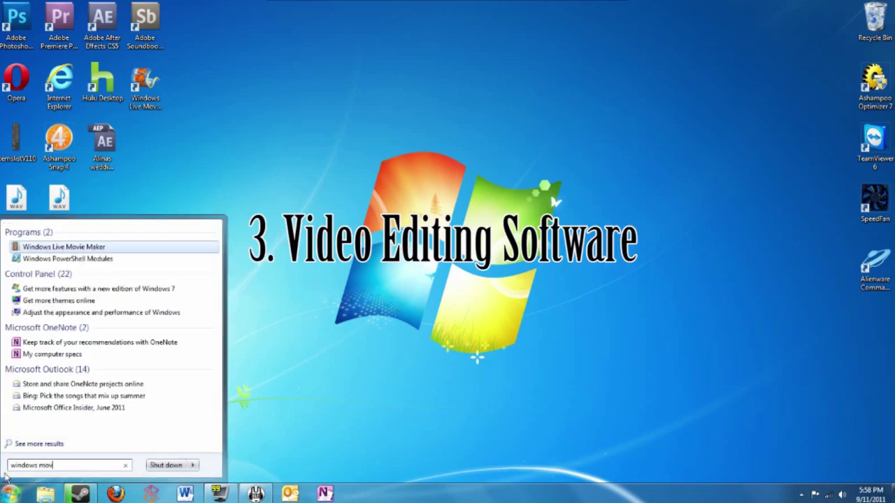
pyautogui.write('ie')
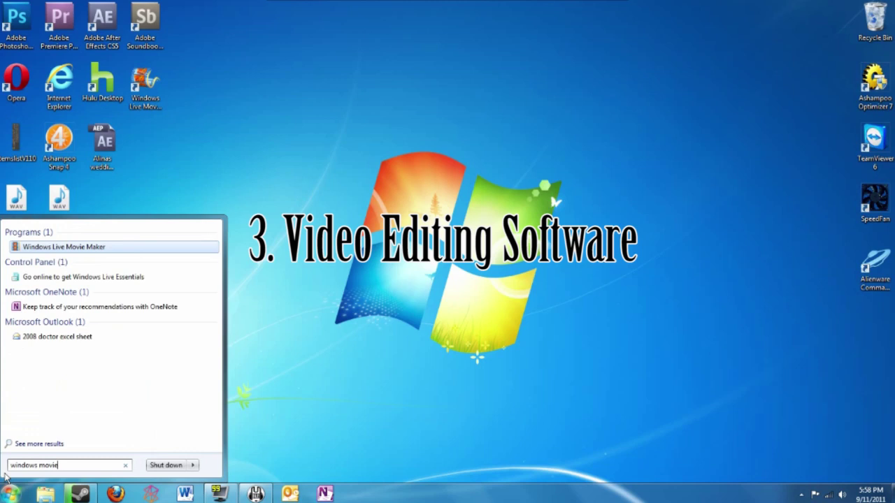
pyautogui.click(40, 248)
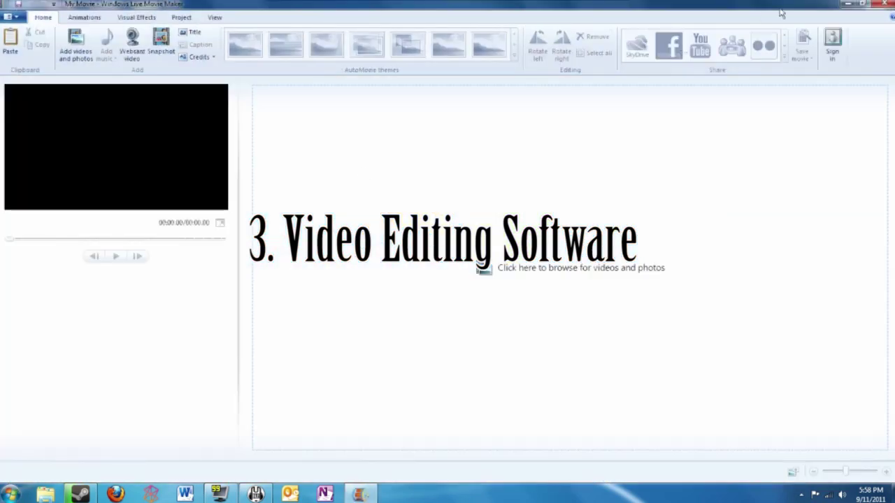
pyautogui.click(867, 5)
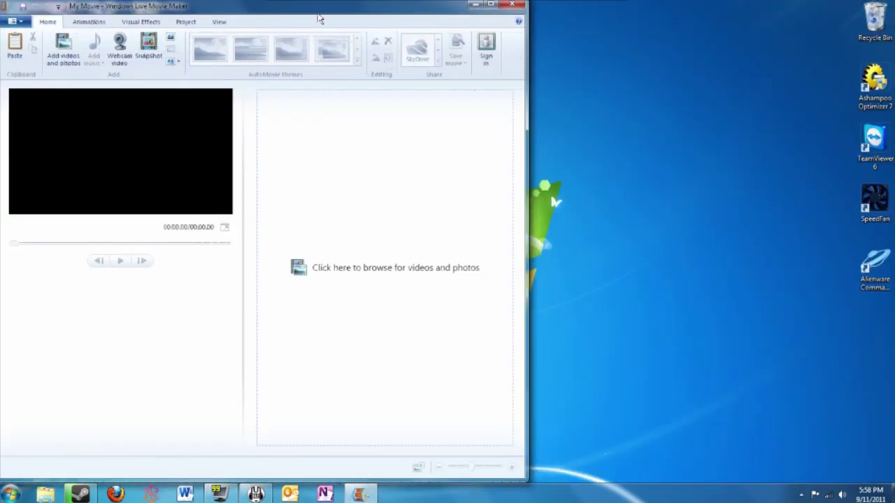
pyautogui.moveTo(355, 19); pyautogui.dragTo(713, 46)
pyautogui.click(720, 237)
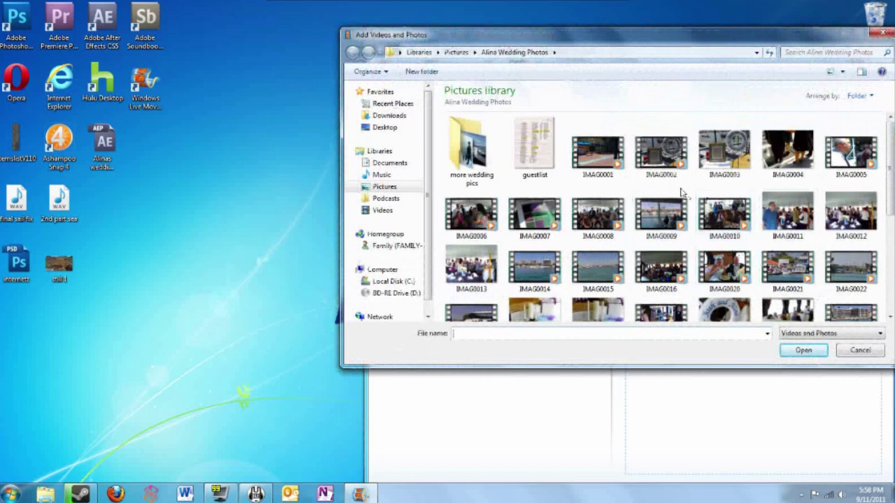
pyautogui.click(390, 186)
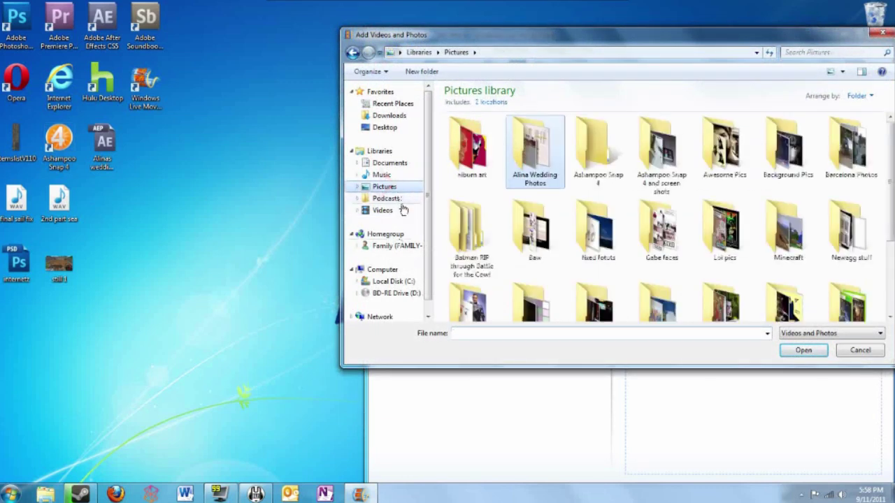
pyautogui.click(383, 210)
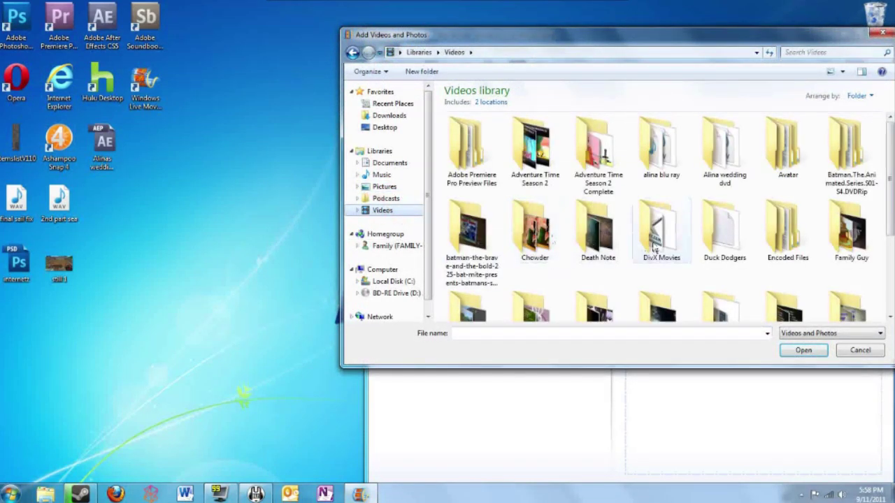
pyautogui.scroll(-1, 648, 254)
pyautogui.scroll(-1, 658, 245)
pyautogui.scroll(1, 657, 244)
pyautogui.scroll(-1, 601, 245)
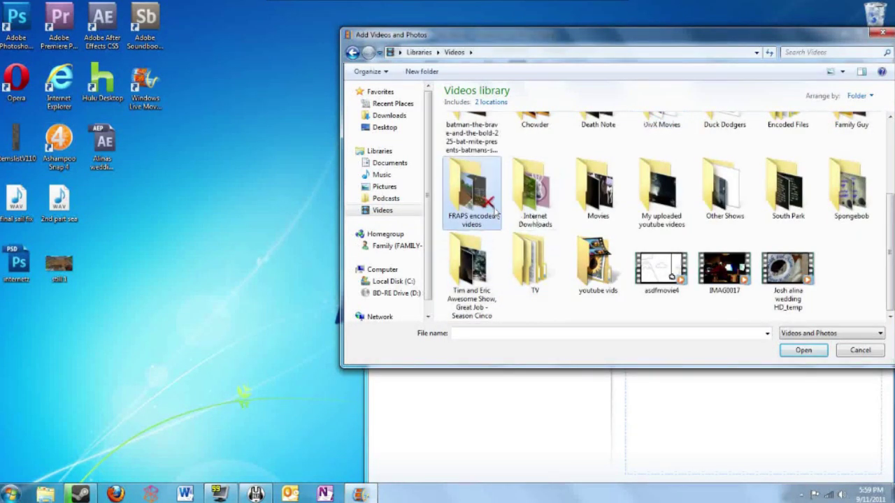
pyautogui.doubleClick(472, 189)
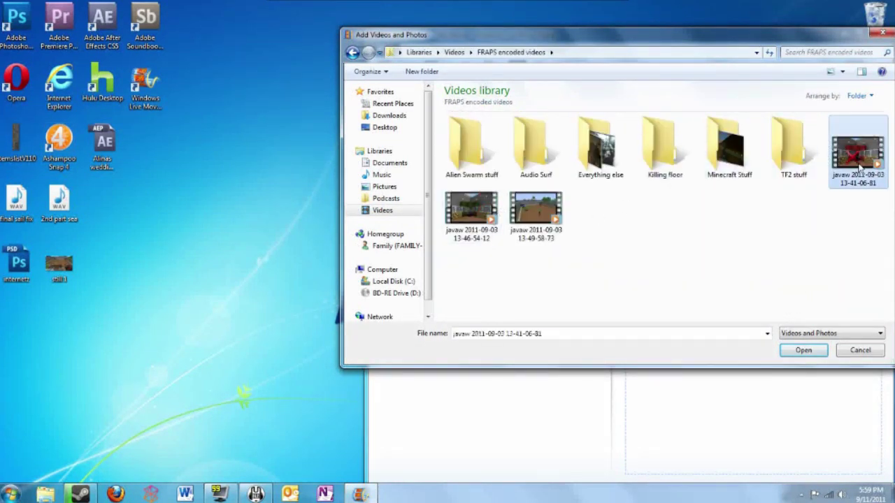
pyautogui.doubleClick(856, 148)
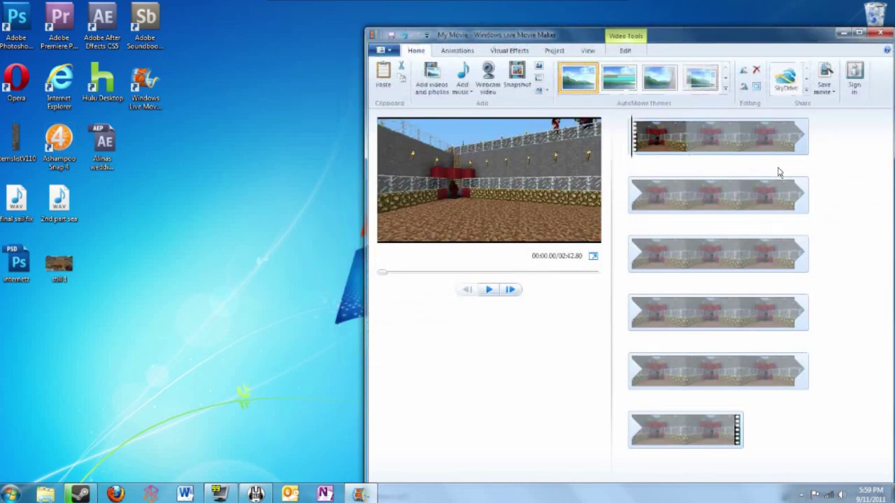
# Step: Preview the clip, pausing at 00:02.09, then bring up Save project as with name My Movie
pyautogui.click(489, 293)
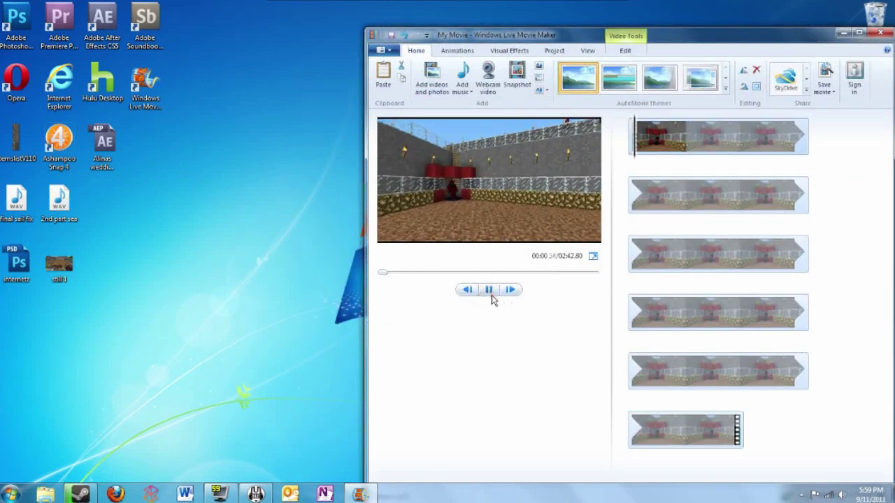
pyautogui.click(489, 290)
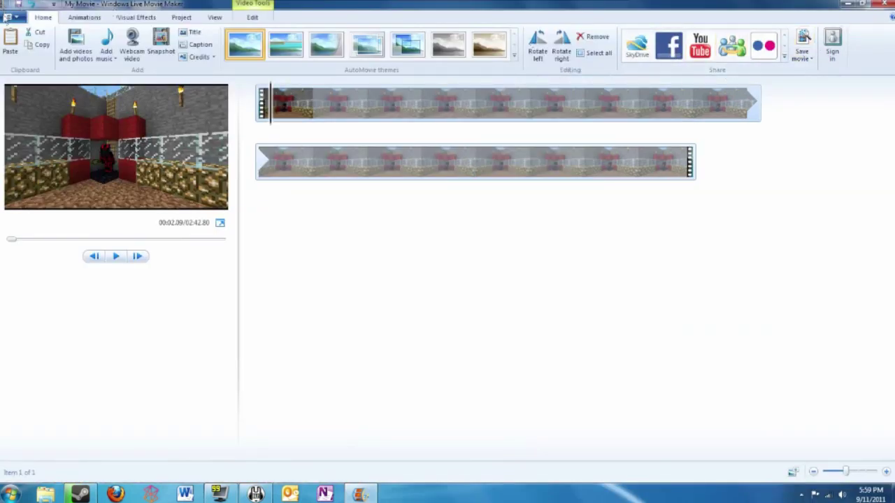
pyautogui.click(8, 17)
pyautogui.click(66, 122)
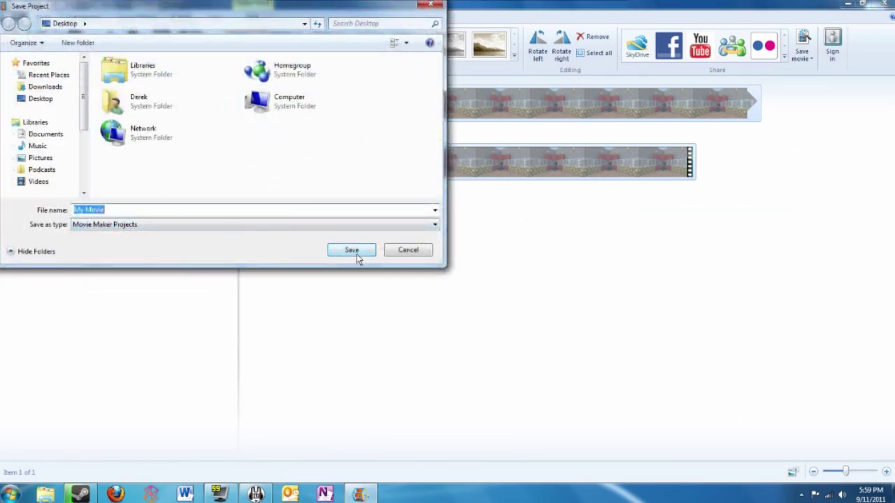
# Step: Save the project as My Movie, cancel the YouTube publish, and close Movie Maker without saving
pyautogui.click(408, 256)
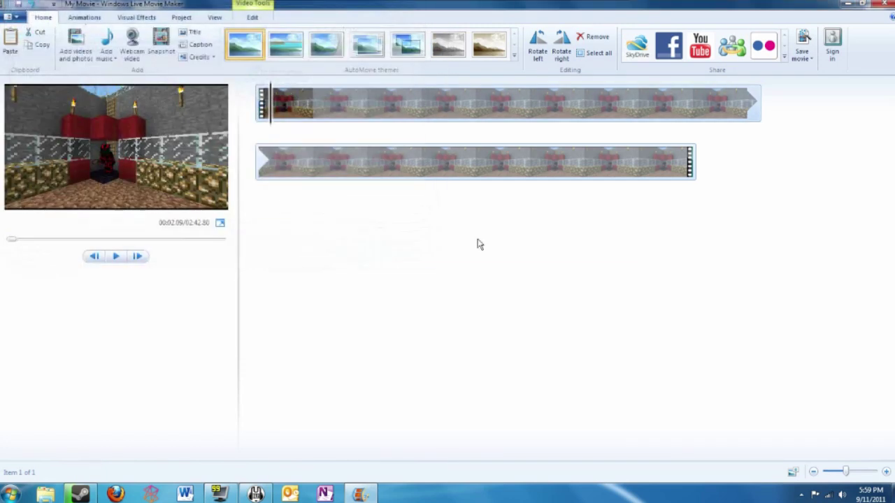
pyautogui.click(701, 46)
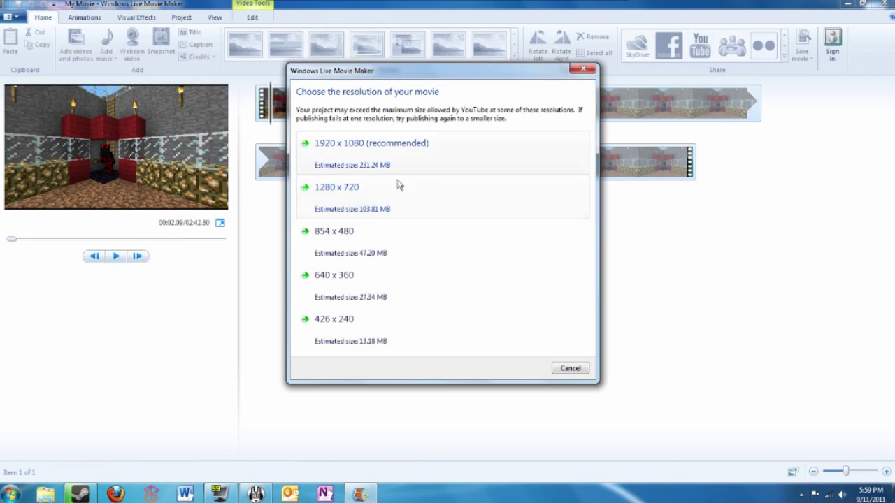
pyautogui.click(571, 373)
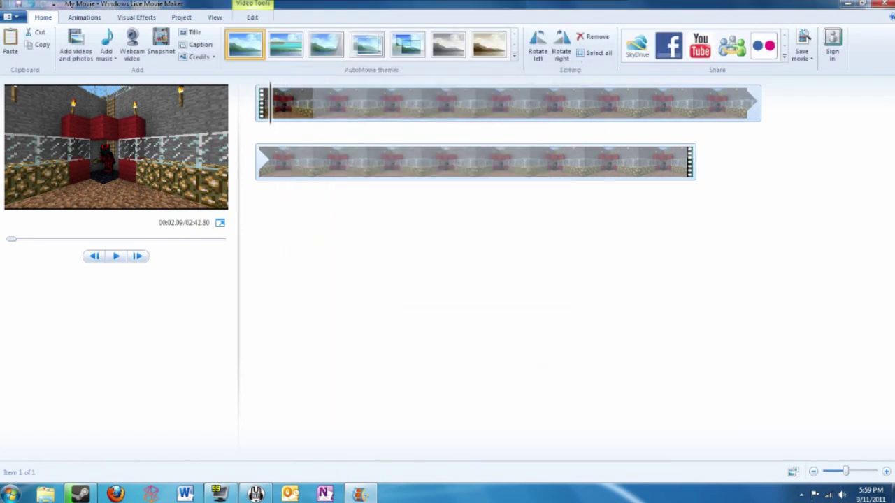
pyautogui.click(882, 3)
pyautogui.click(475, 244)
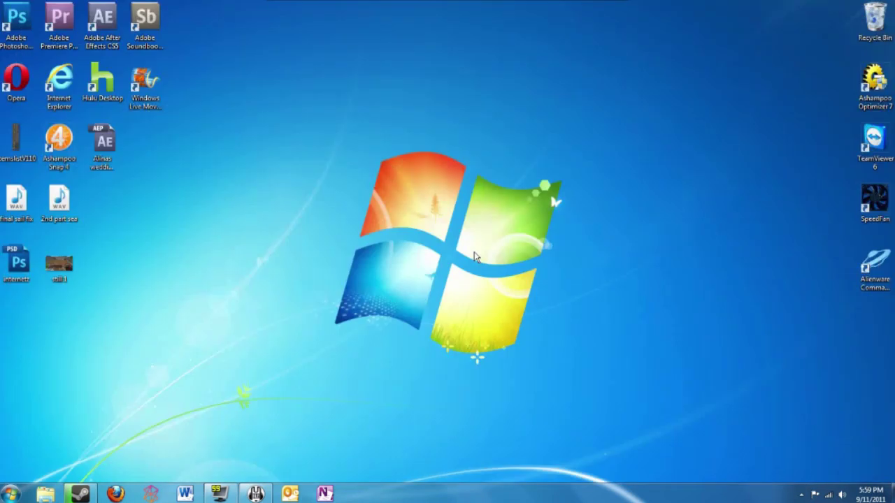
pyautogui.click(59, 28)
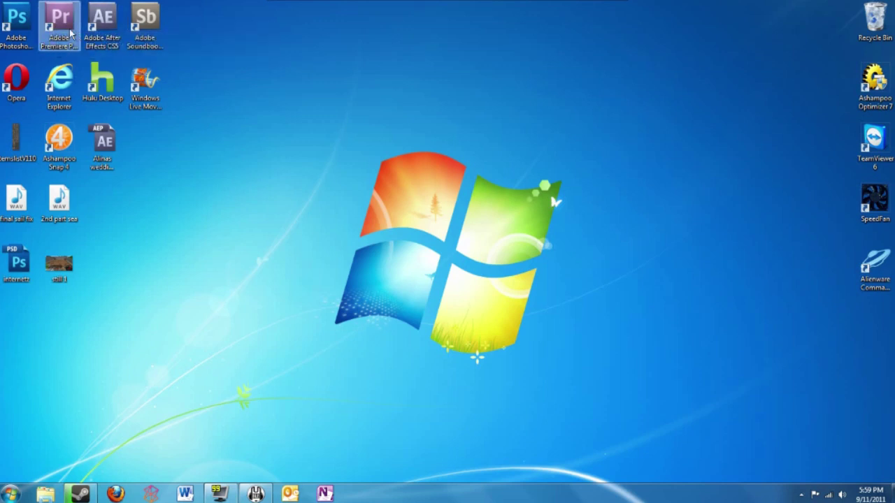
pyautogui.doubleClick(75, 29)
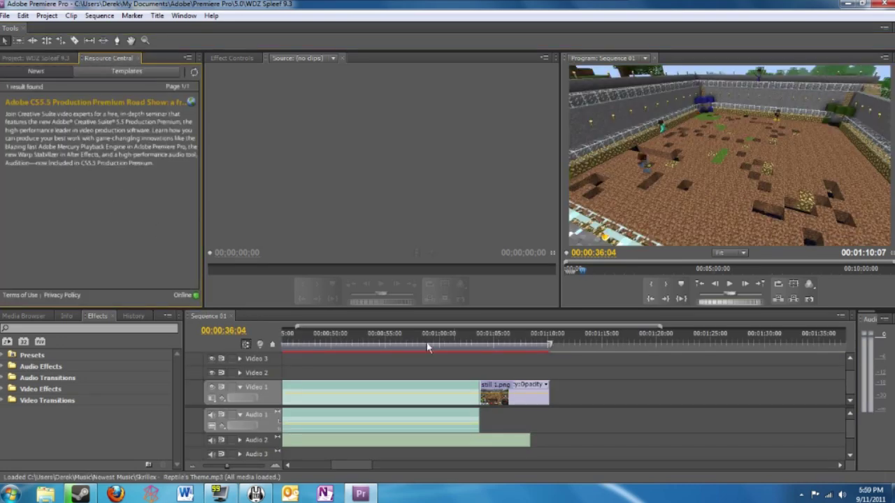
pyautogui.moveTo(375, 465); pyautogui.dragTo(323, 474)
pyautogui.moveTo(294, 344); pyautogui.dragTo(352, 344)
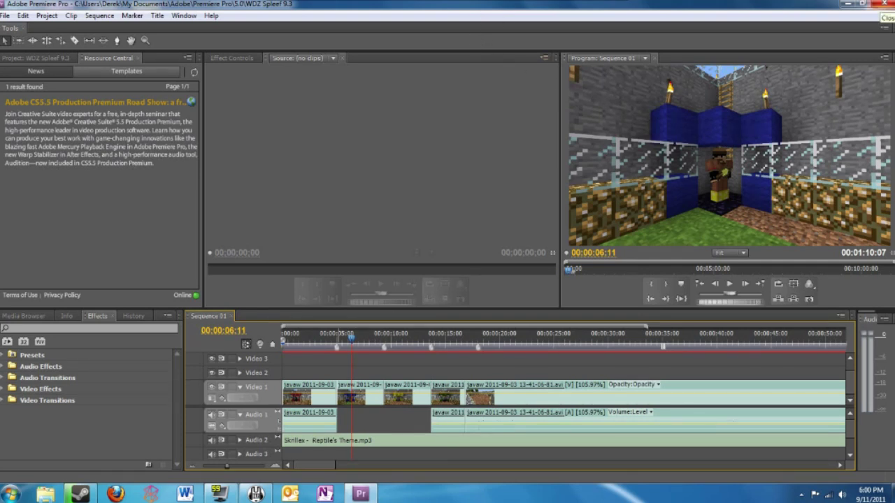
pyautogui.click(880, 4)
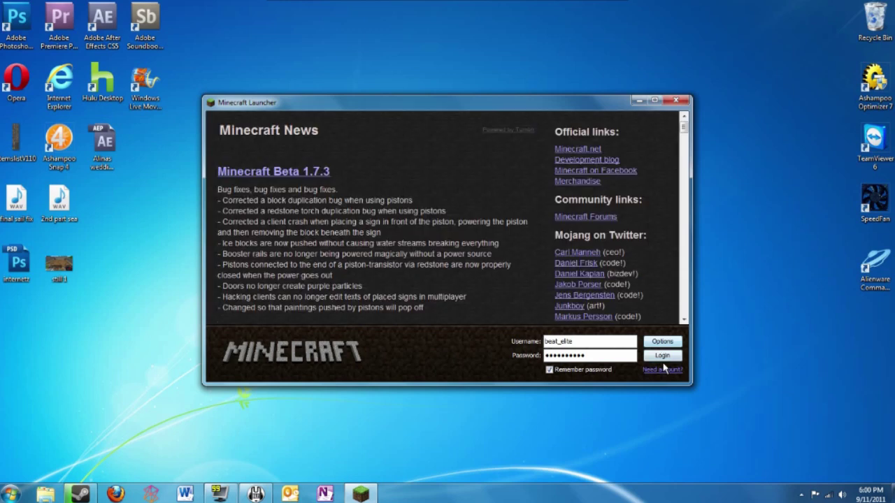
# Step: Log in, join the saved multiplayer server, hide the FRAPS settings and resume the game
pyautogui.press('Return')
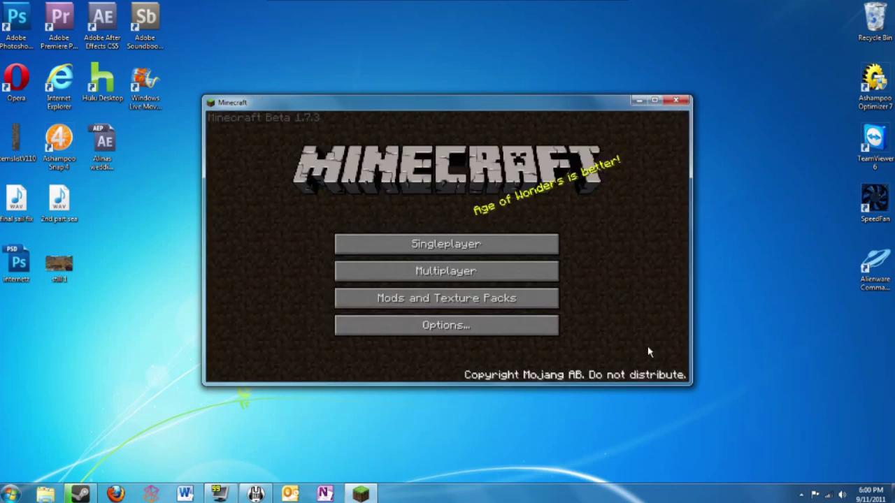
pyautogui.click(523, 276)
pyautogui.click(496, 315)
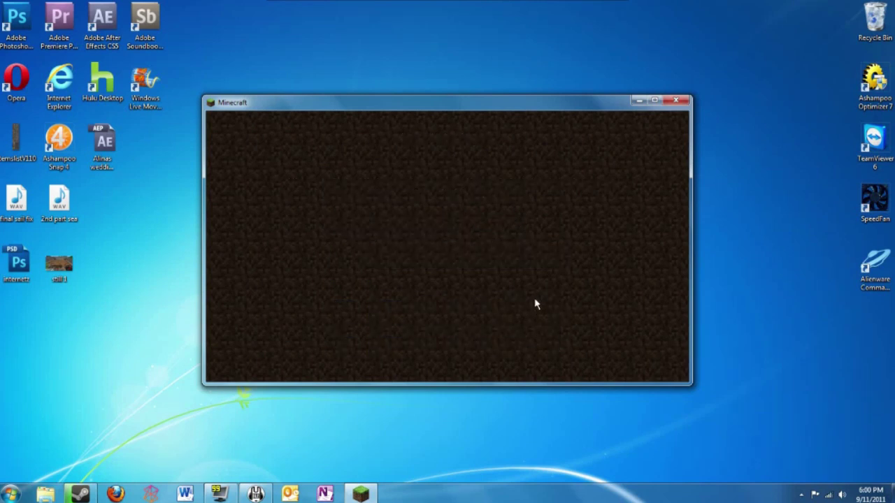
pyautogui.press('Escape')
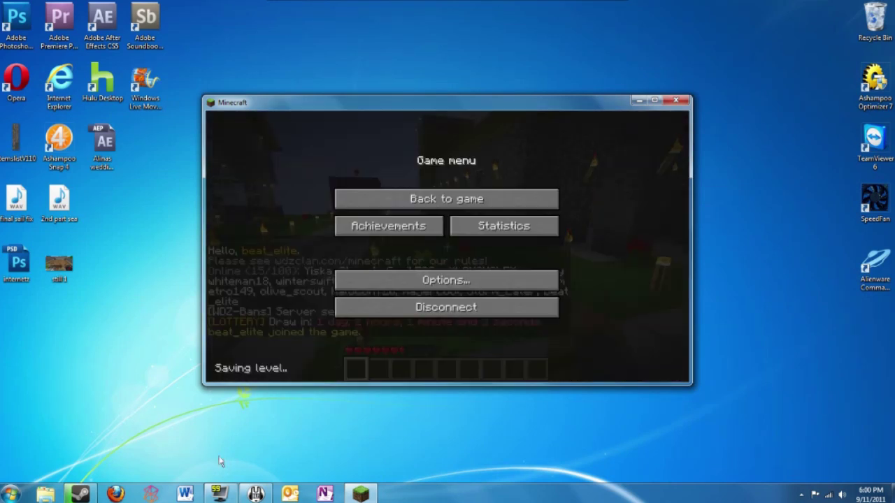
pyautogui.click(219, 494)
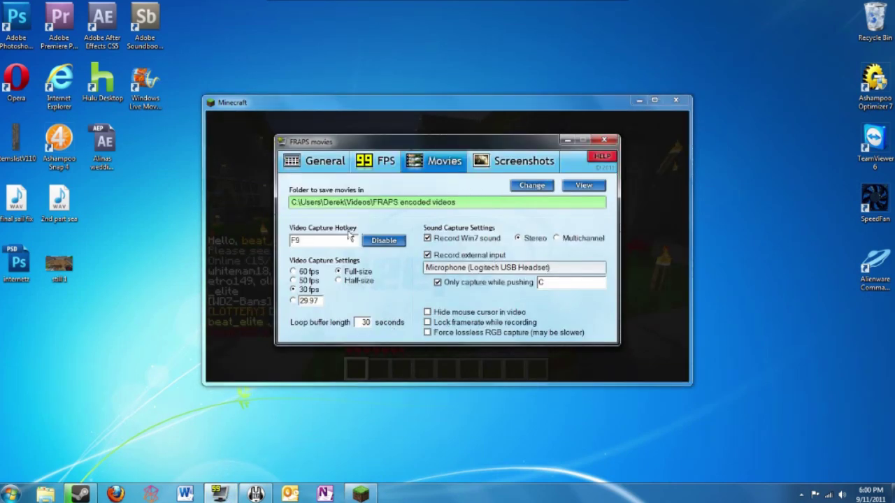
pyautogui.click(568, 141)
pyautogui.click(490, 198)
# Step: Post the chat message 'hey guys i am making a tutorial for t'
pyautogui.press('w')
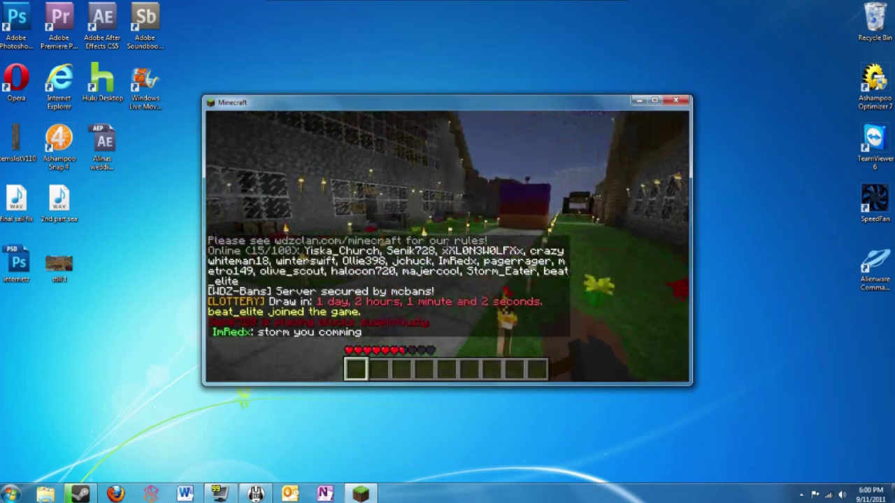
pyautogui.press('t')
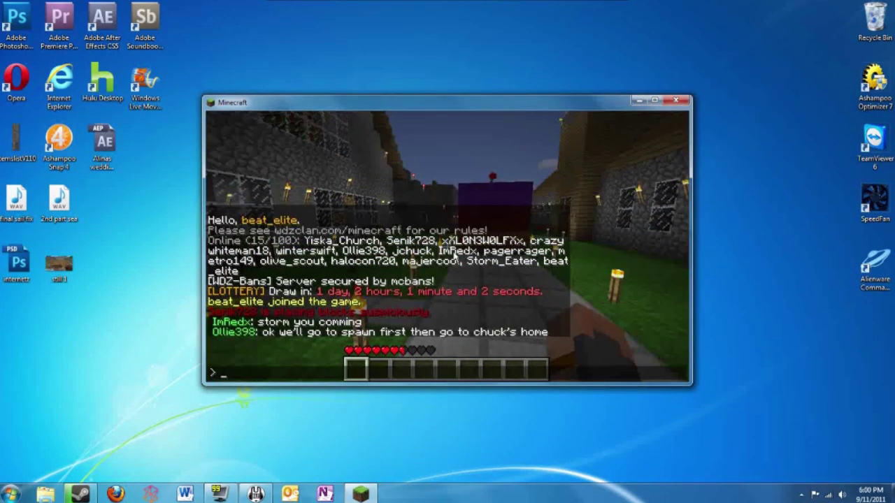
pyautogui.write('hey guys i')
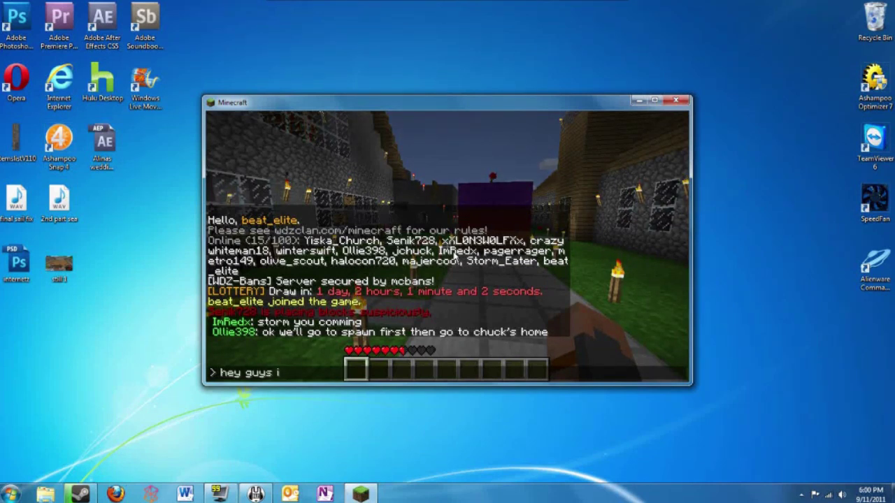
pyautogui.write(' am making a ')
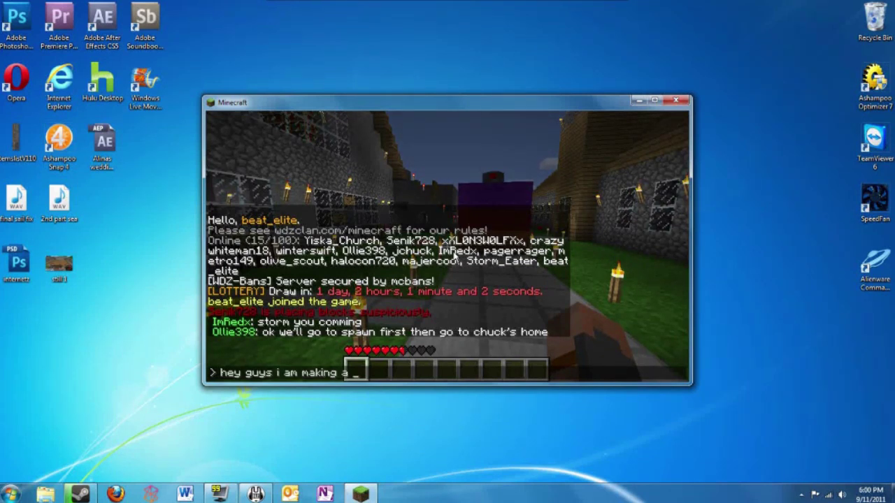
pyautogui.write('tutorial for tanneman')
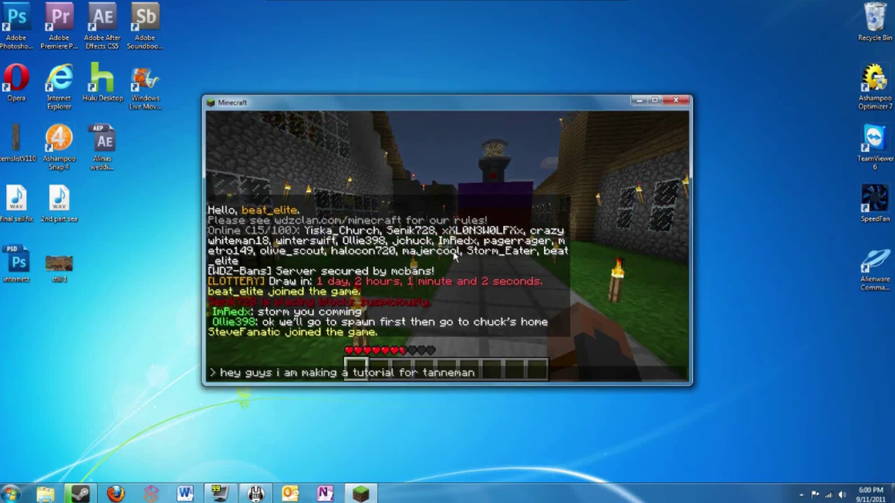
pyautogui.press('Escape')
# Step: Walk through the town along the torch-lit stone path, past the large building and stone room
pyautogui.press('w')
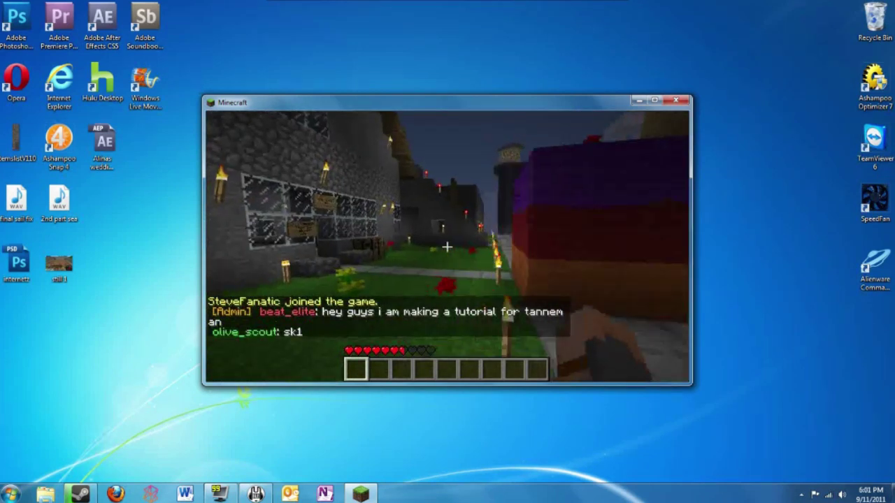
pyautogui.press('w')
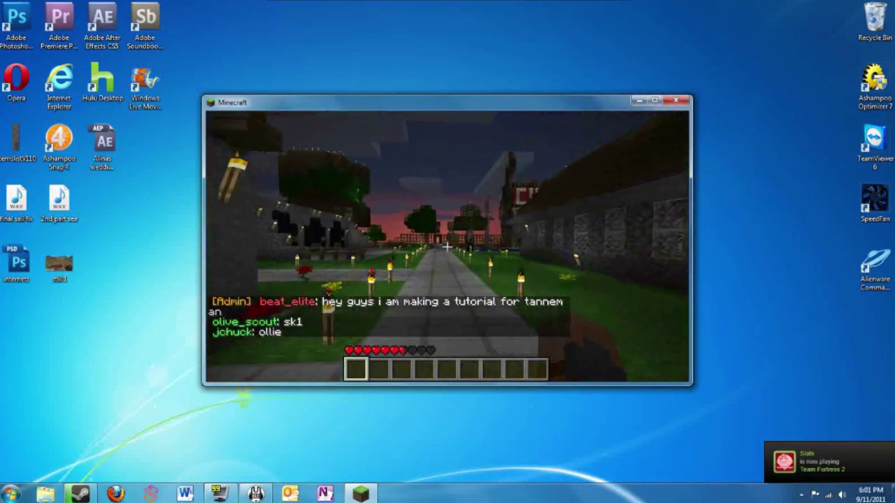
pyautogui.press('w')
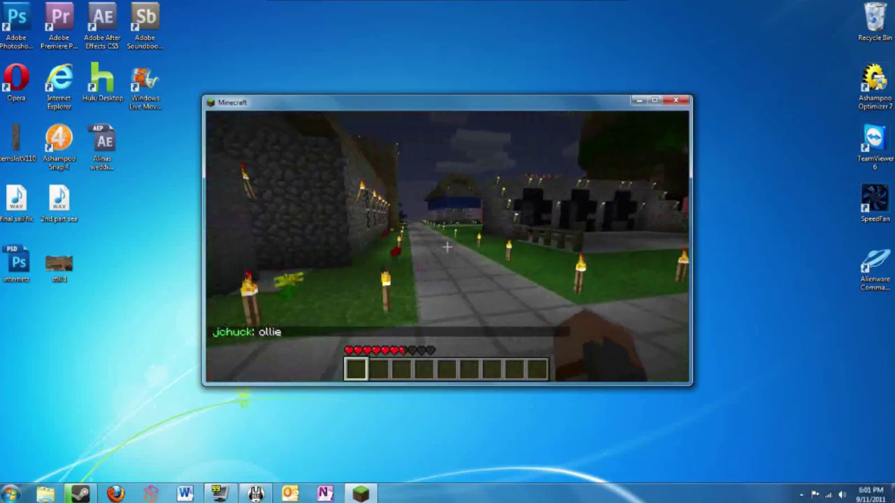
pyautogui.press('w')
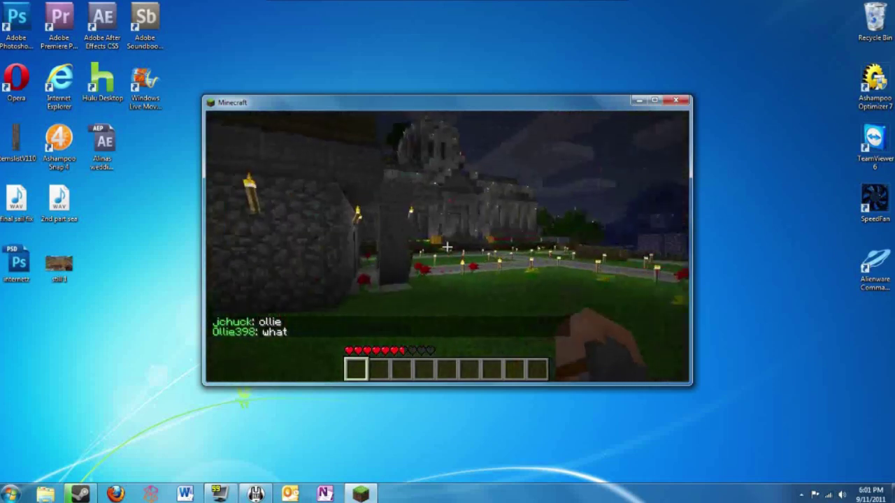
pyautogui.press('w')
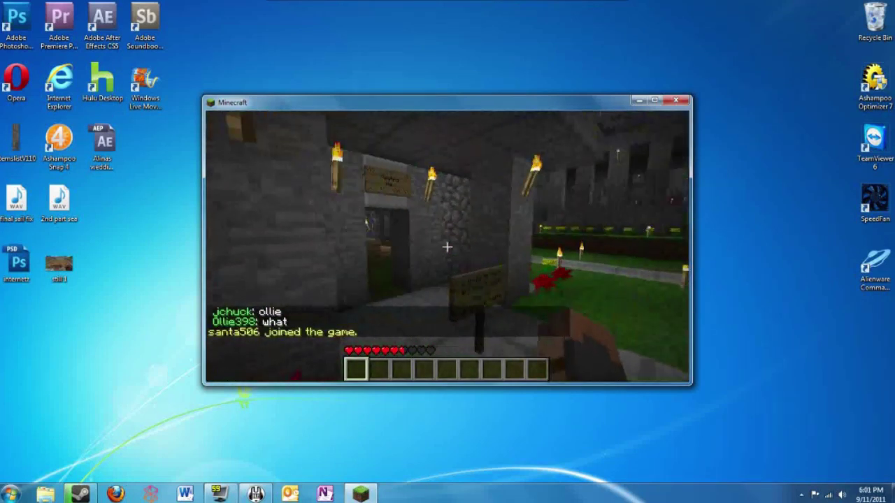
pyautogui.press('w')
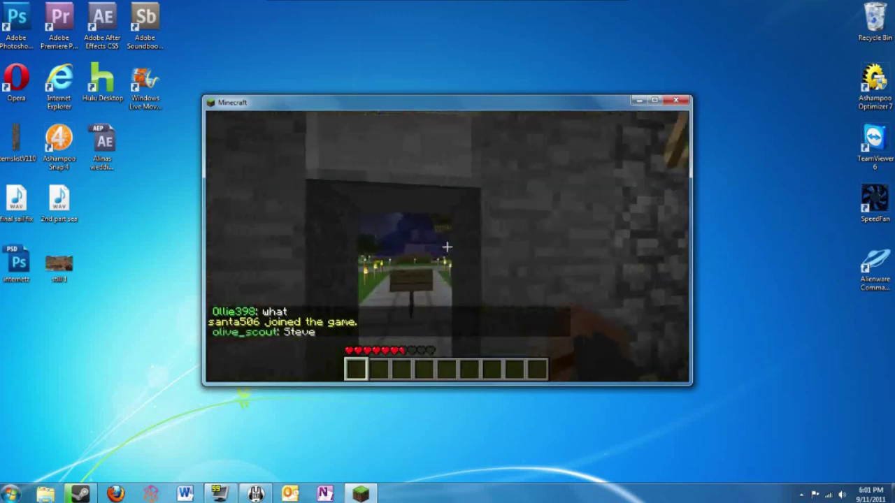
pyautogui.press('w')
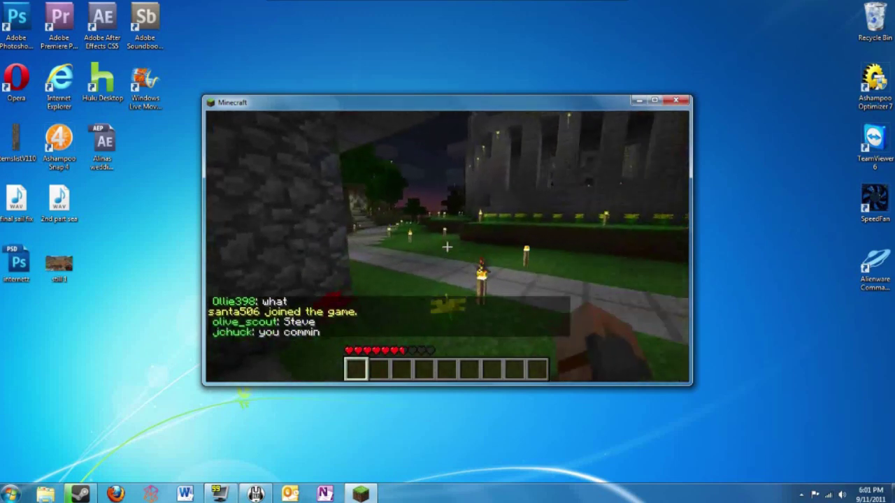
pyautogui.press('w')
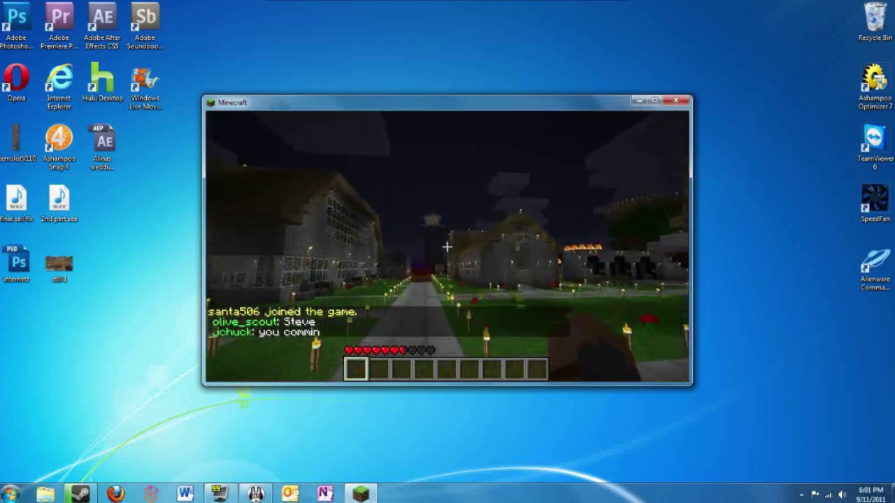
pyautogui.press('w')
pyautogui.press('w')
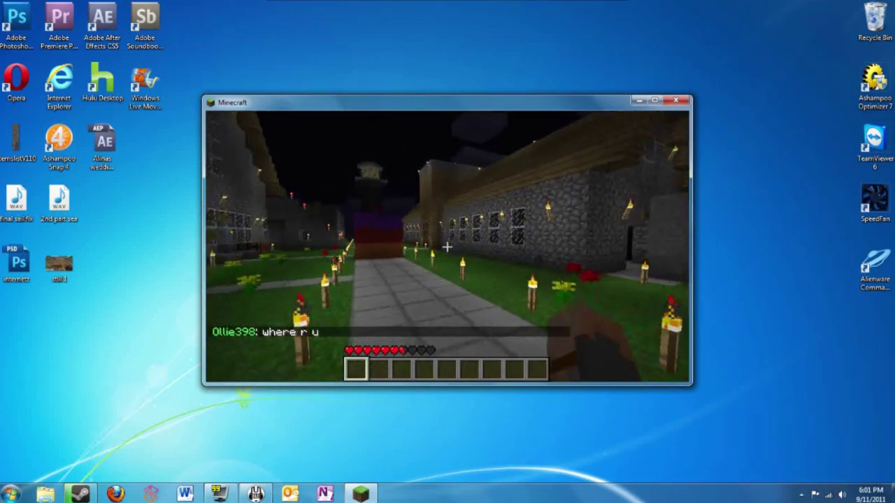
# Step: Disconnect from the server and close Minecraft
pyautogui.press('Escape')
pyautogui.click(464, 313)
pyautogui.click(676, 101)
pyautogui.click(45, 494)
pyautogui.click(298, 218)
pyautogui.doubleClick(298, 217)
pyautogui.click(418, 315)
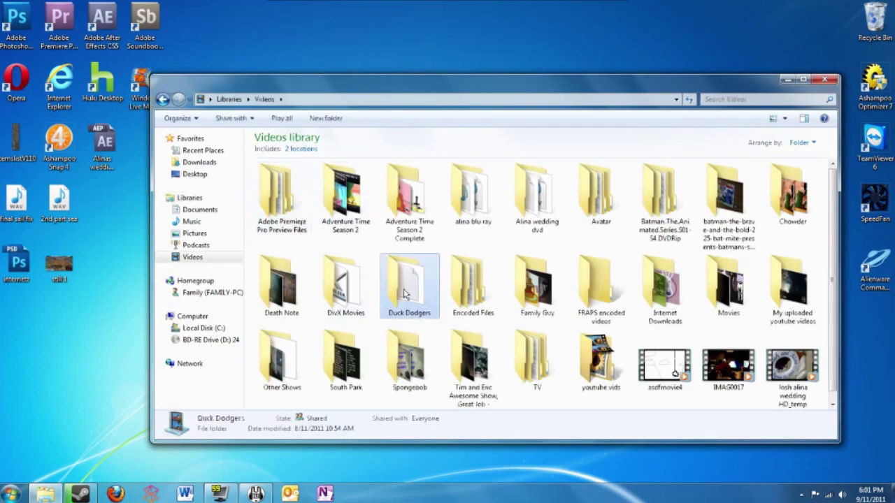
pyautogui.doubleClick(623, 294)
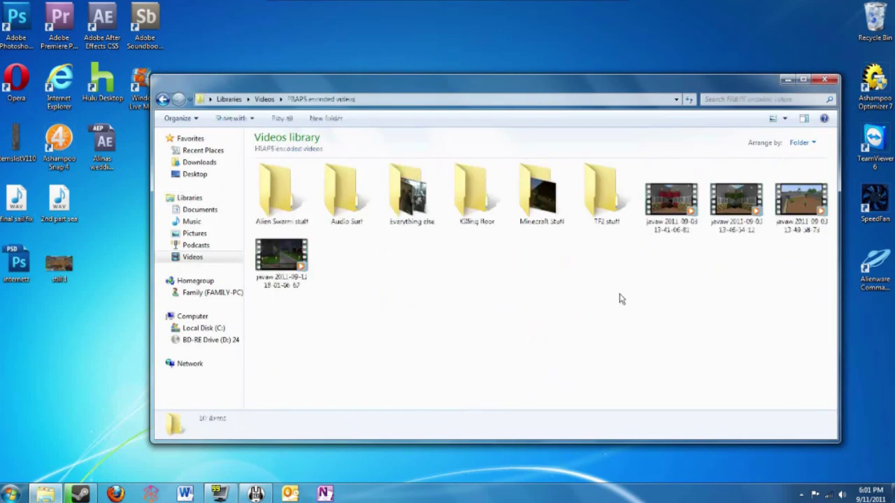
pyautogui.click(276, 265)
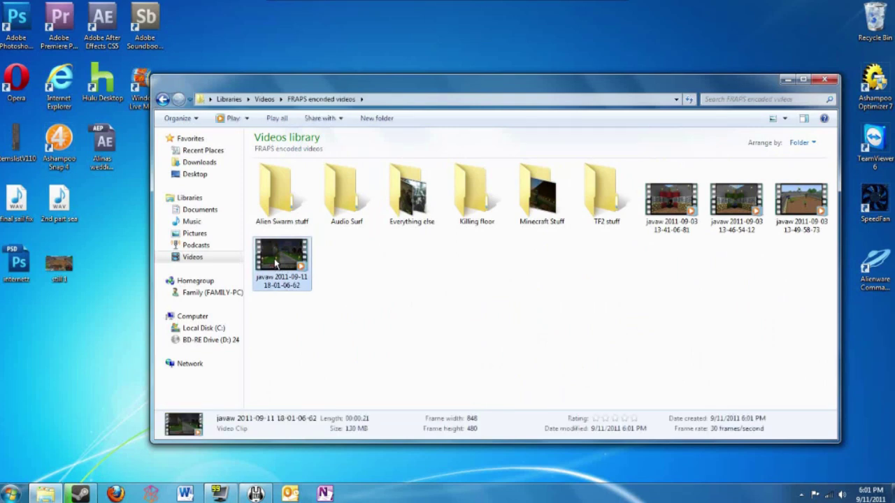
pyautogui.doubleClick(276, 265)
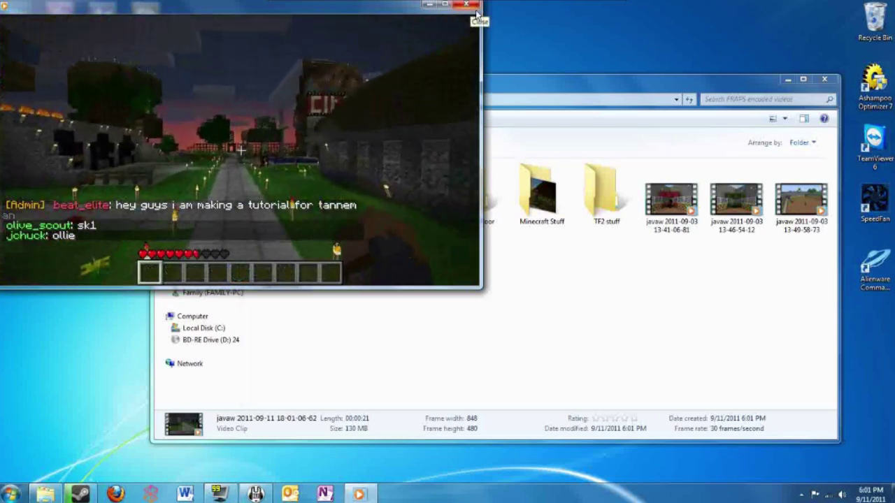
pyautogui.click(474, 5)
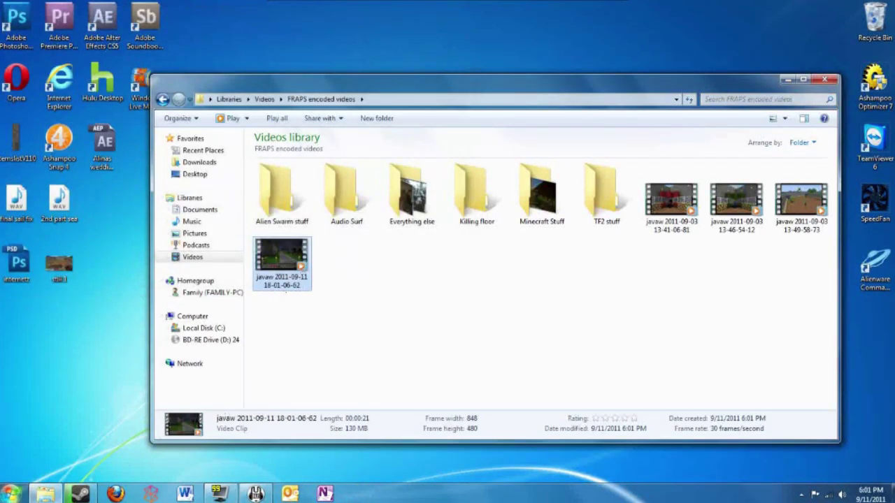
pyautogui.click(11, 495)
pyautogui.write('window mo')
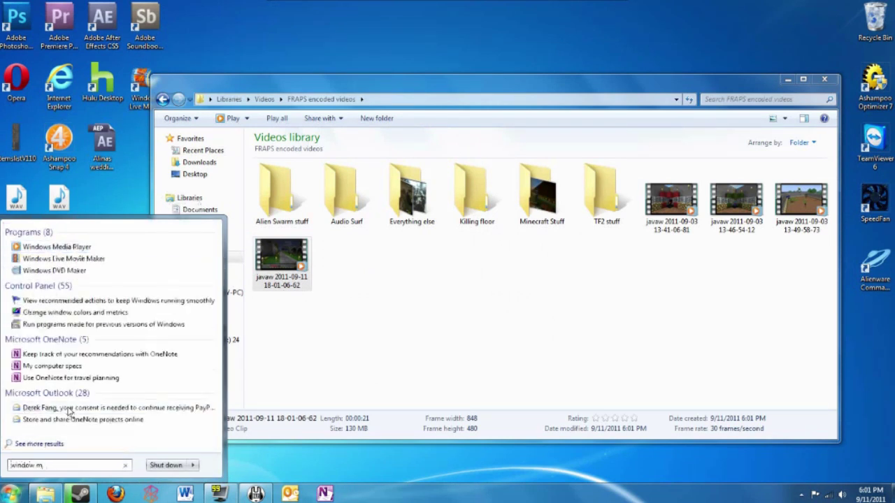
pyautogui.click(130, 262)
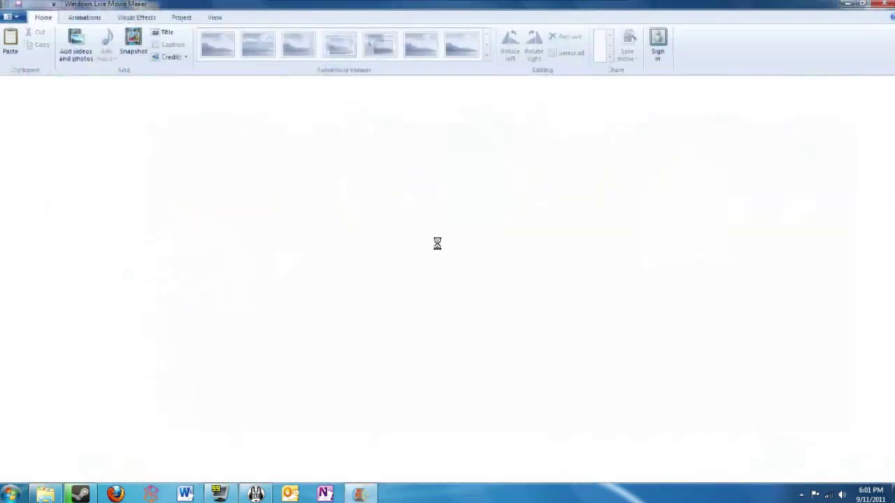
pyautogui.click(559, 241)
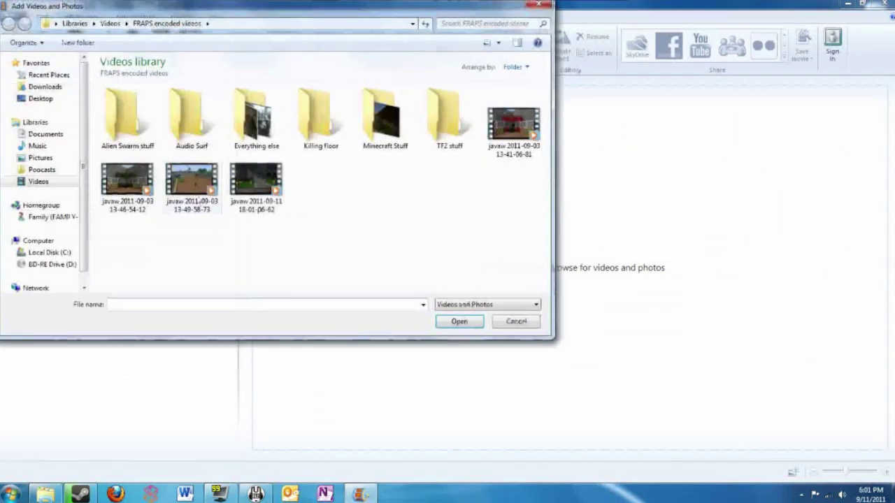
pyautogui.click(266, 190)
pyautogui.click(473, 323)
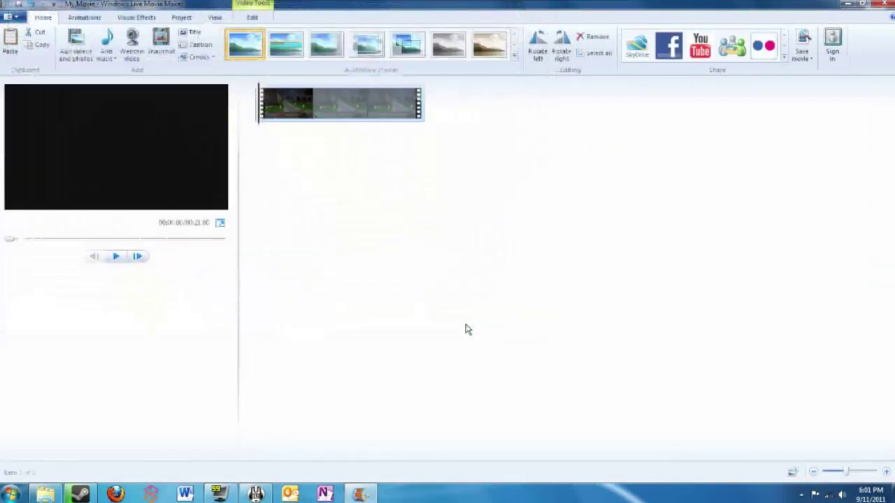
# Step: Preview the clip, skipping ahead and stopping at 00:08.40
pyautogui.click(118, 256)
pyautogui.moveTo(24, 247); pyautogui.dragTo(96, 239)
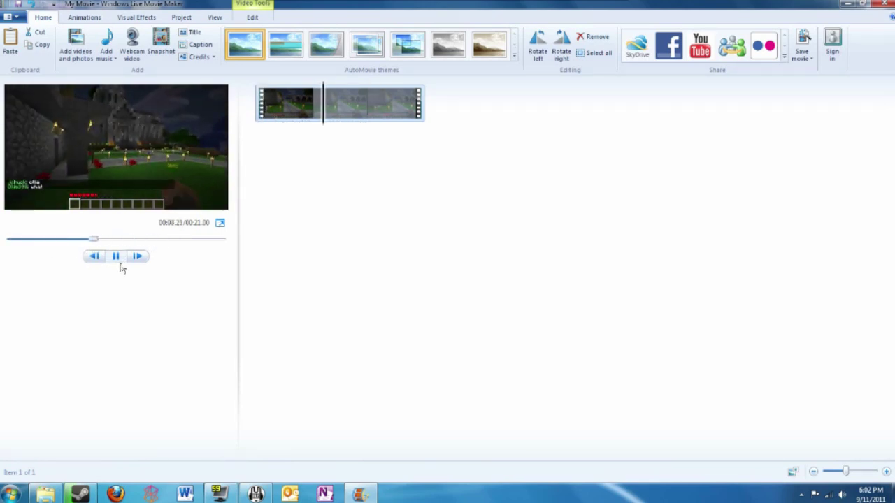
pyautogui.click(117, 257)
pyautogui.click(13, 19)
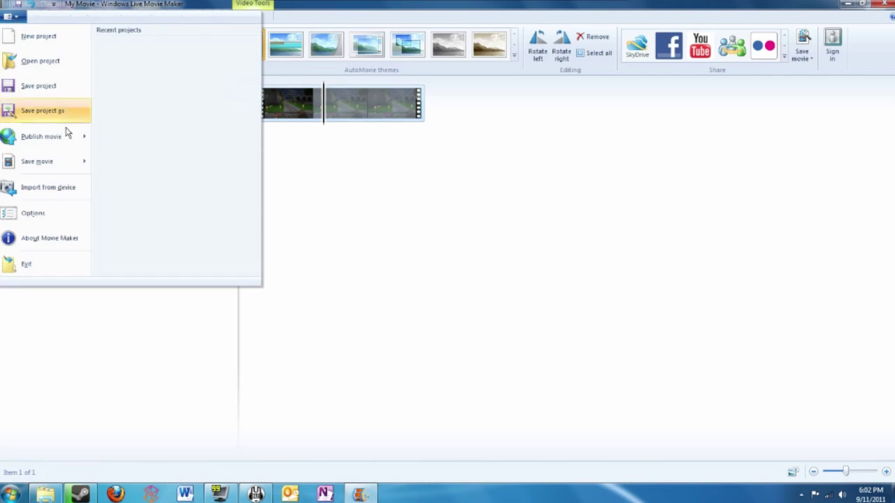
pyautogui.moveTo(75, 171)
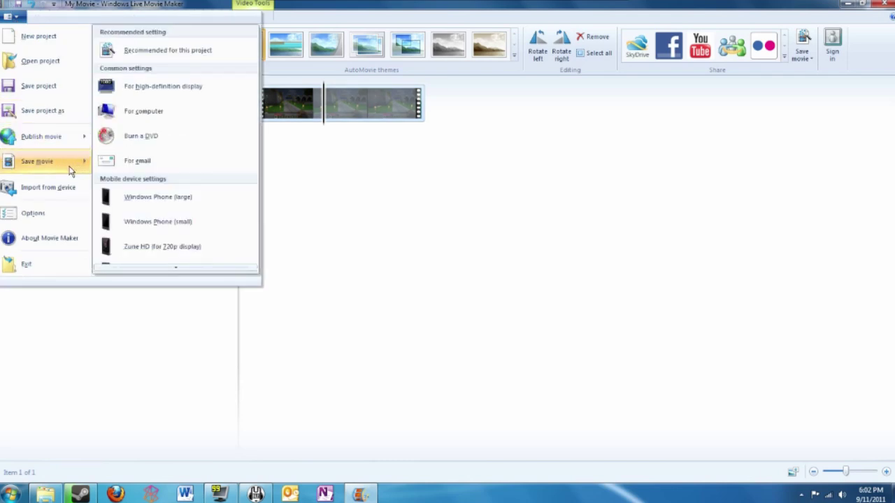
# Step: Switch the project aspect ratio to Standard (4:3), then back to Widescreen (16:9)
pyautogui.click(370, 172)
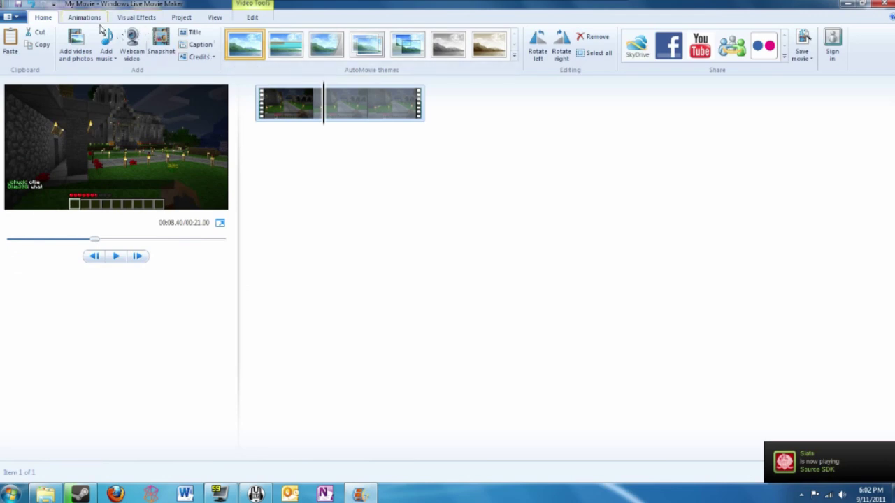
pyautogui.click(94, 19)
pyautogui.click(137, 18)
pyautogui.click(181, 18)
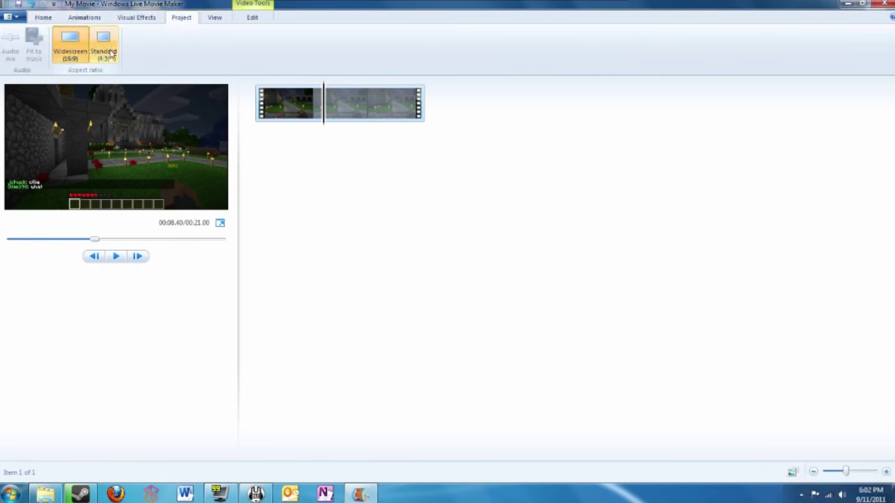
pyautogui.click(118, 55)
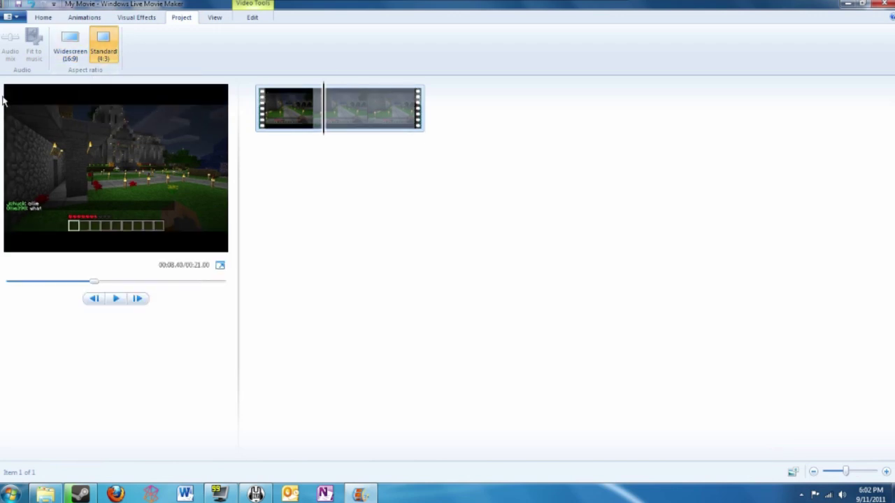
pyautogui.click(71, 61)
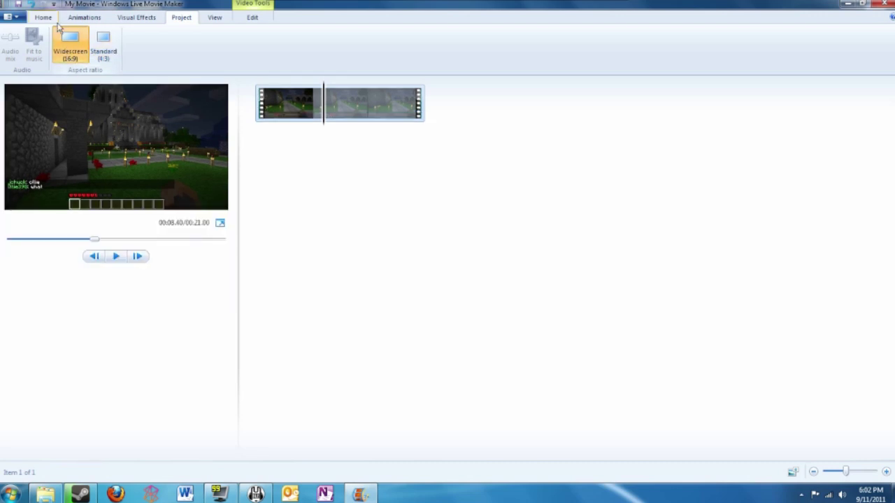
# Step: Begin publishing the movie to YouTube at 1280 x 720, then dismiss the Windows Live sign-in
pyautogui.click(10, 18)
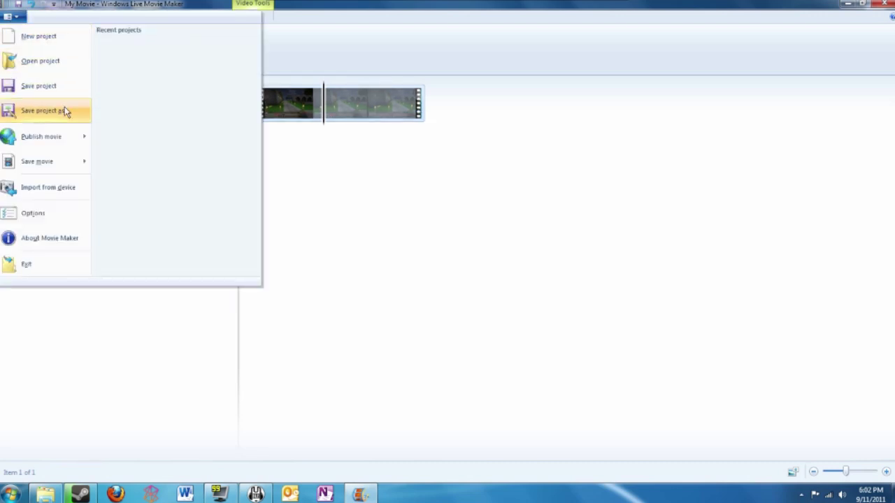
pyautogui.moveTo(79, 134)
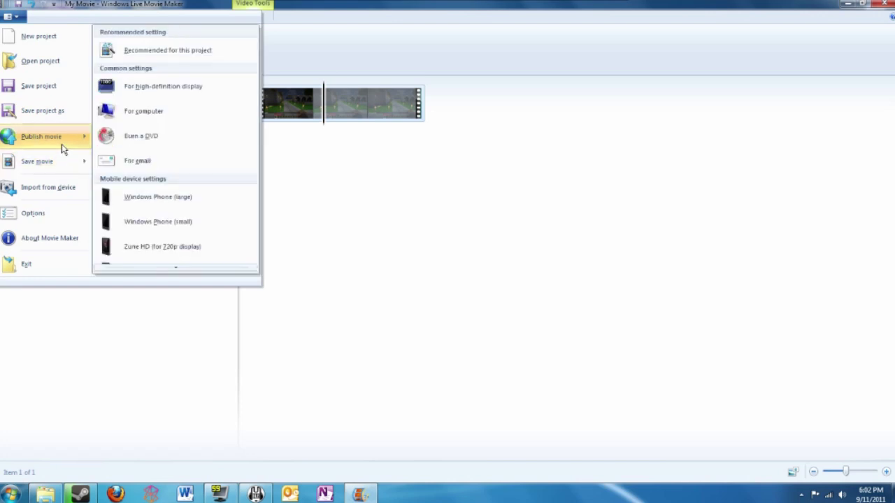
pyautogui.click(162, 112)
pyautogui.click(398, 208)
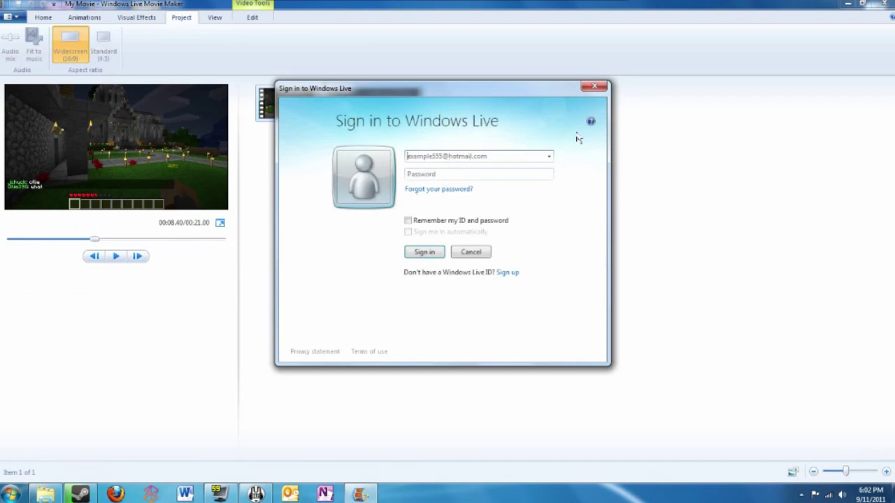
pyautogui.click(598, 89)
# Step: Save the movie for computer as My Movie.wmv on the Desktop
pyautogui.click(11, 16)
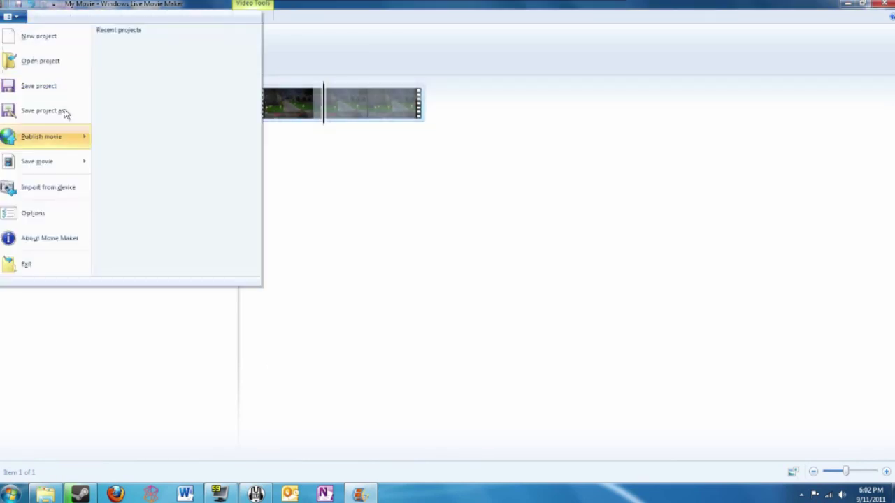
pyautogui.moveTo(86, 164)
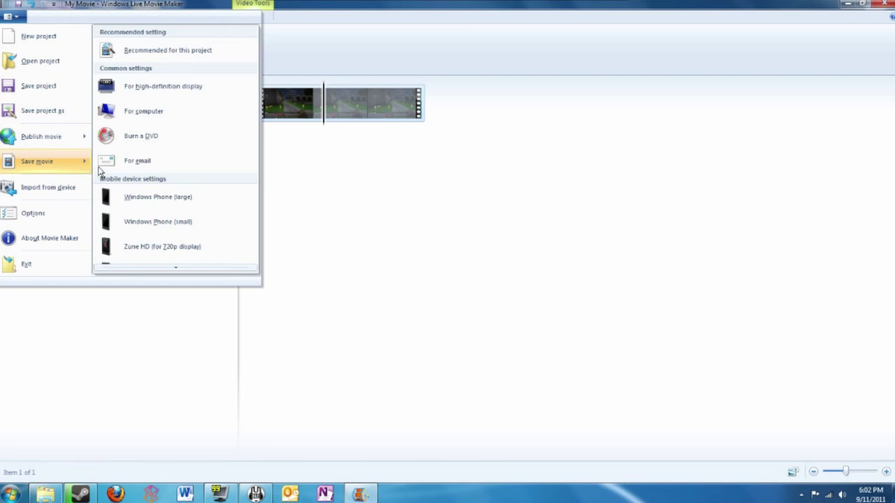
pyautogui.scroll(-1, 181, 176)
pyautogui.scroll(1, 163, 134)
pyautogui.click(162, 116)
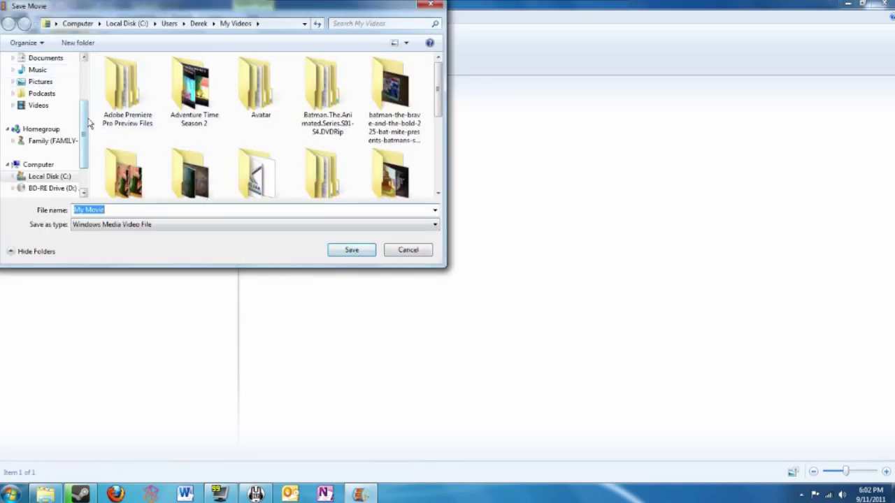
pyautogui.scroll(2, 40, 91)
pyautogui.click(40, 98)
pyautogui.click(356, 255)
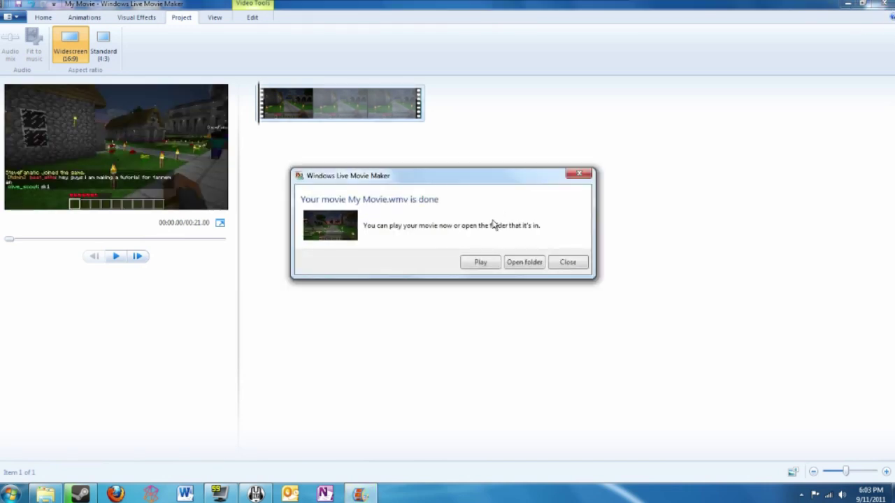
# Step: Dismiss the finished notice and quit Movie Maker without saving project changes
pyautogui.click(578, 264)
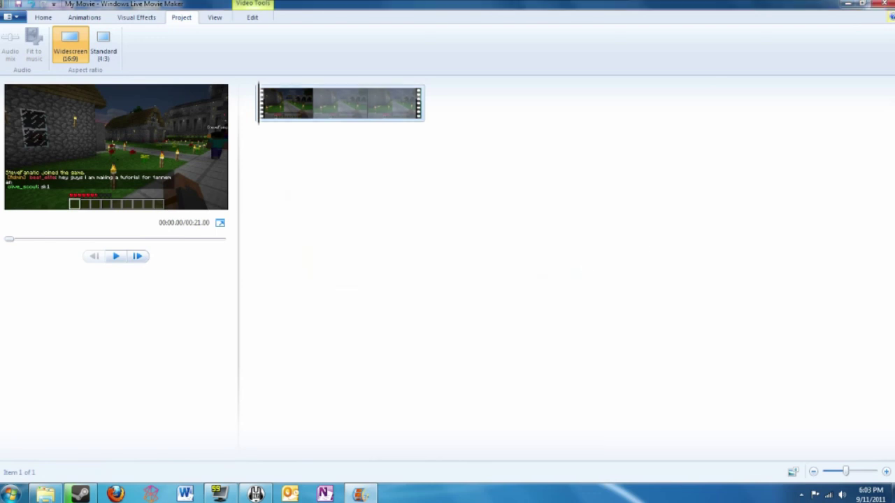
pyautogui.hotkey('alt', 'F4')
pyautogui.click(476, 245)
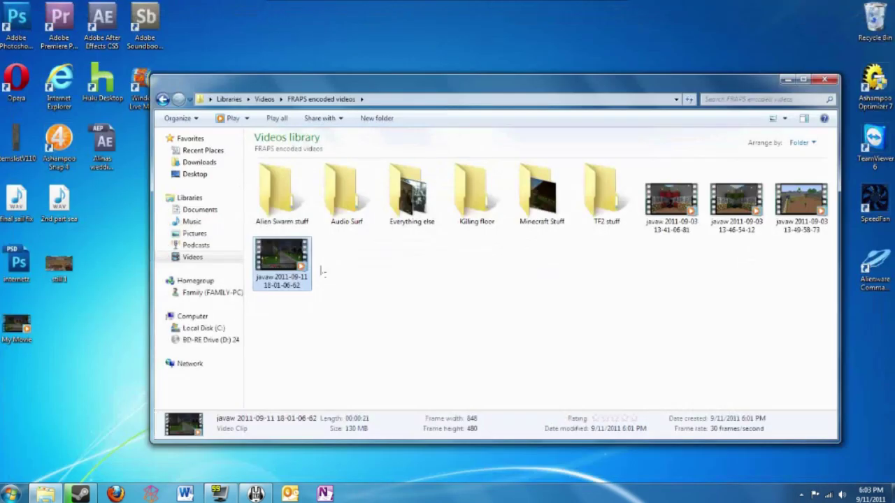
# Step: Play My Movie in Windows Media Player, reposition the window, then close it
pyautogui.doubleClick(32, 339)
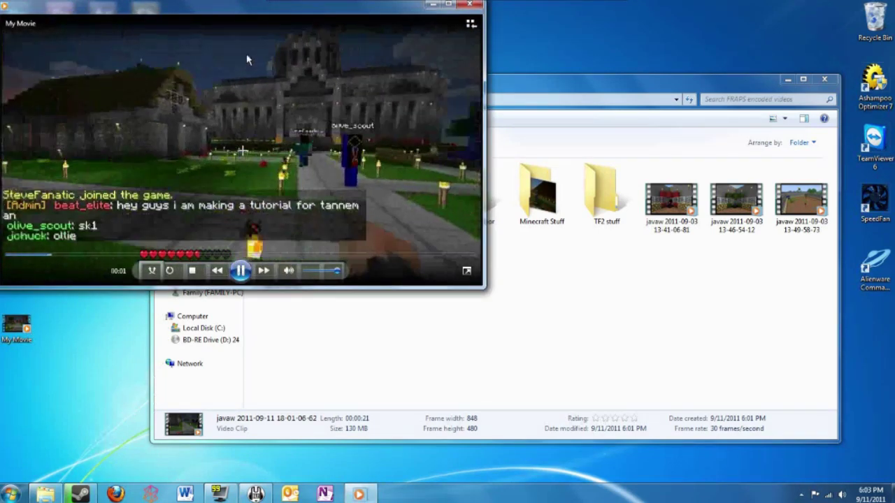
pyautogui.moveTo(239, 23); pyautogui.dragTo(390, 81)
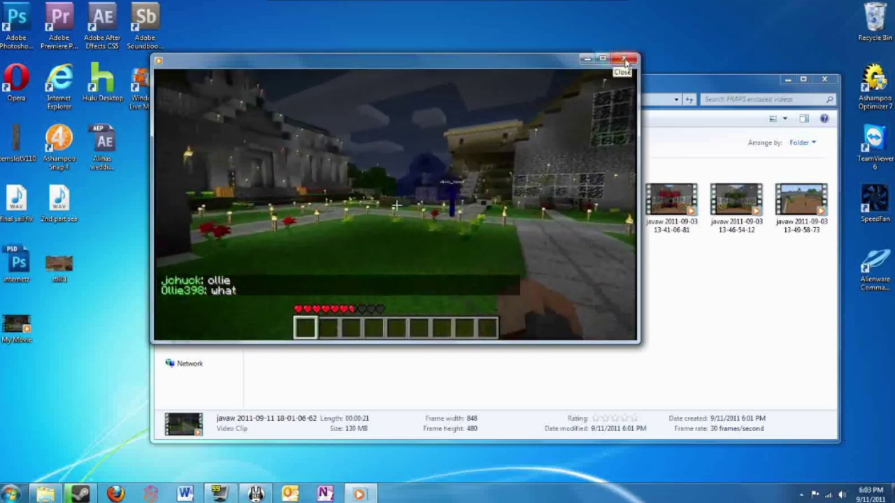
pyautogui.click(624, 59)
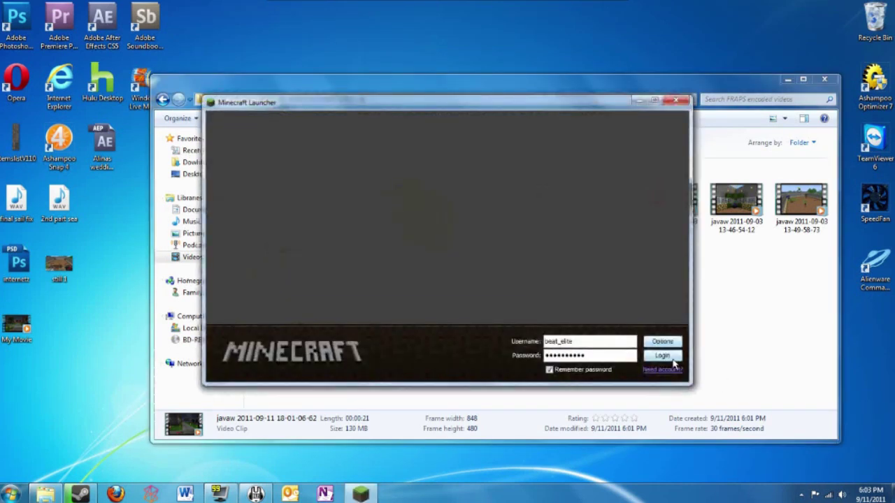
# Step: Log in to Minecraft and connect to a multiplayer server
pyautogui.click(669, 358)
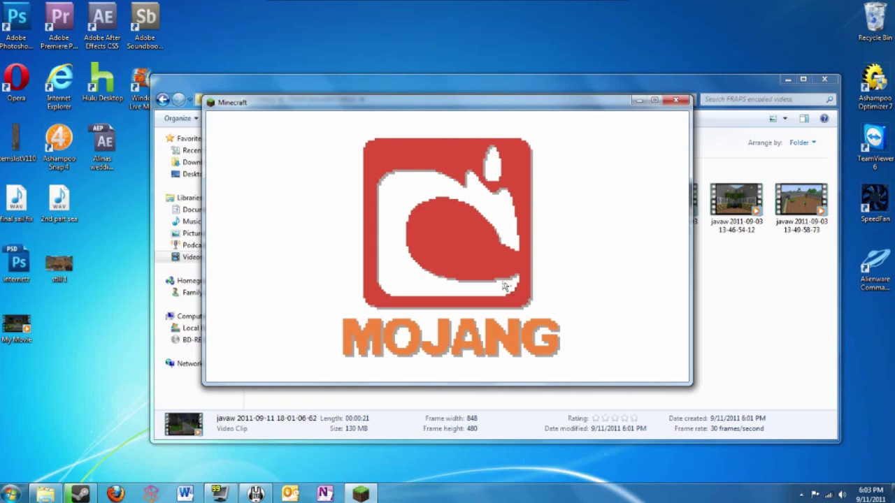
pyautogui.click(487, 271)
pyautogui.click(479, 313)
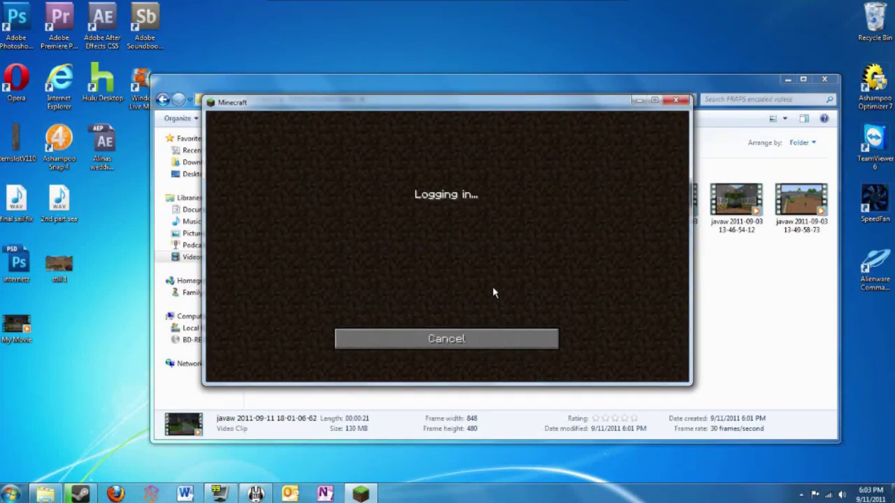
# Step: Maximize the game window and set the Windows taskbar to auto-hide
pyautogui.press('Escape')
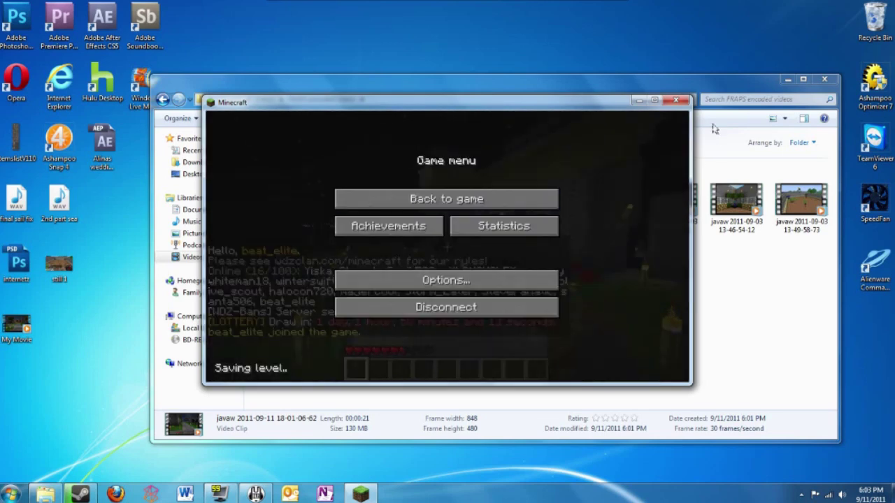
pyautogui.click(655, 100)
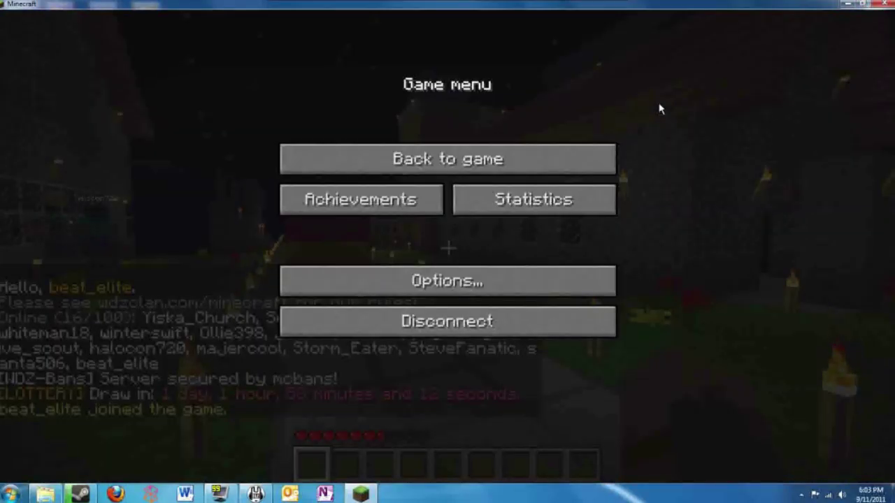
pyautogui.rightClick(509, 492)
pyautogui.click(507, 486)
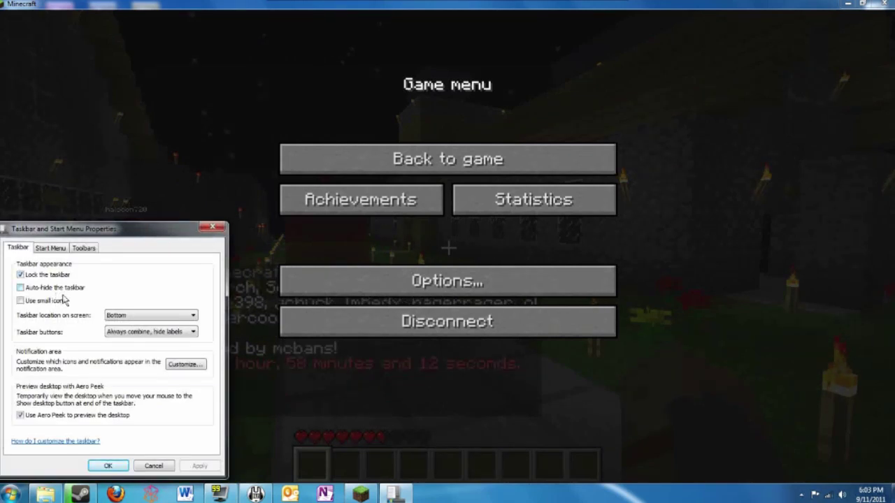
pyautogui.click(52, 288)
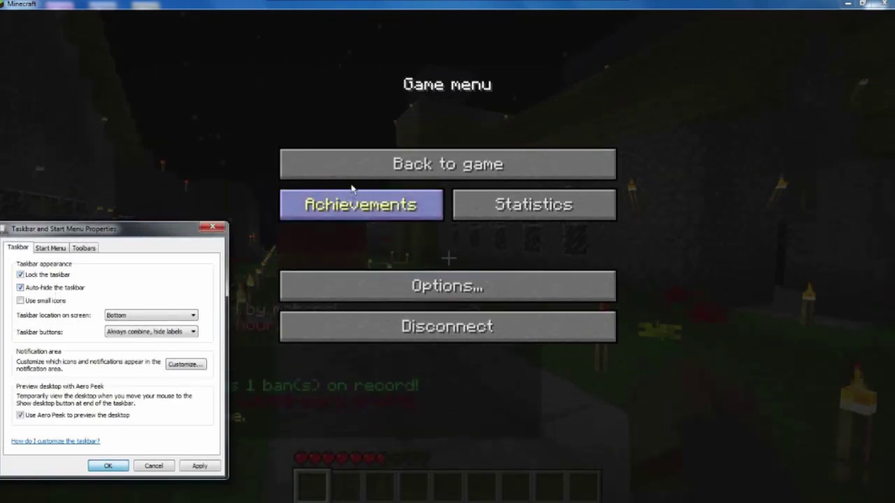
pyautogui.click(356, 168)
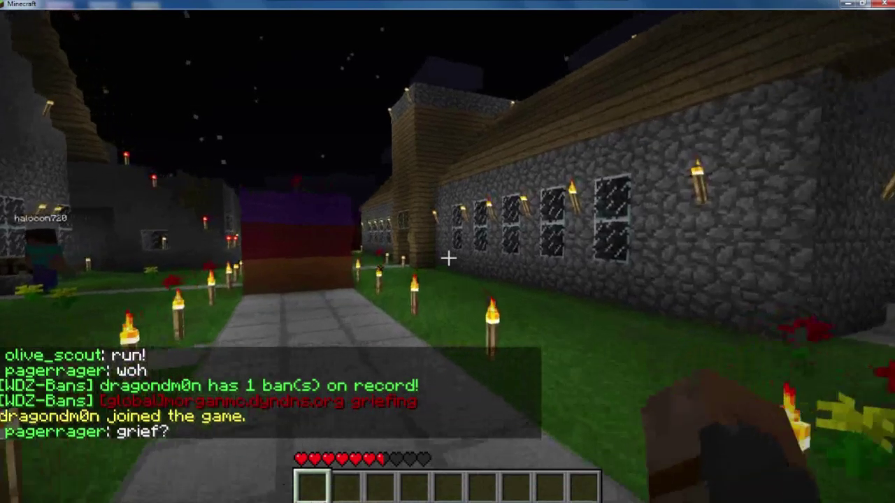
# Step: Walk along the torch-lined path, then disconnect from the server and close Minecraft
pyautogui.press('w')
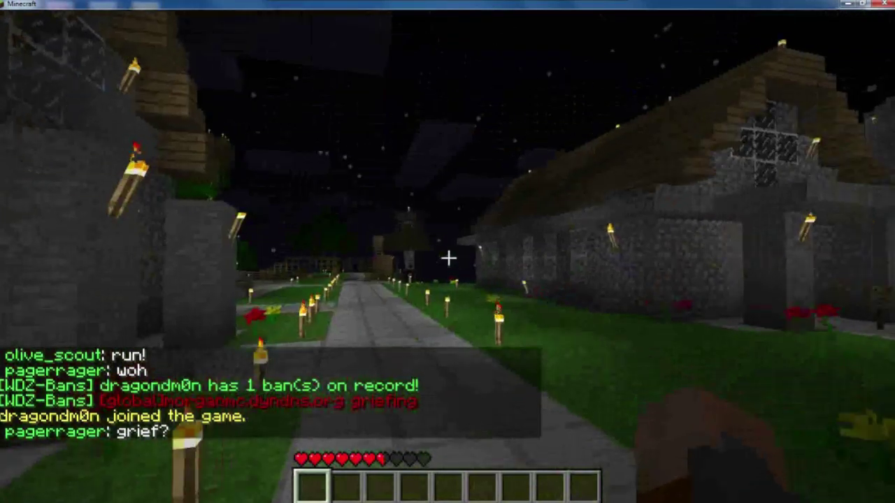
pyautogui.press('w')
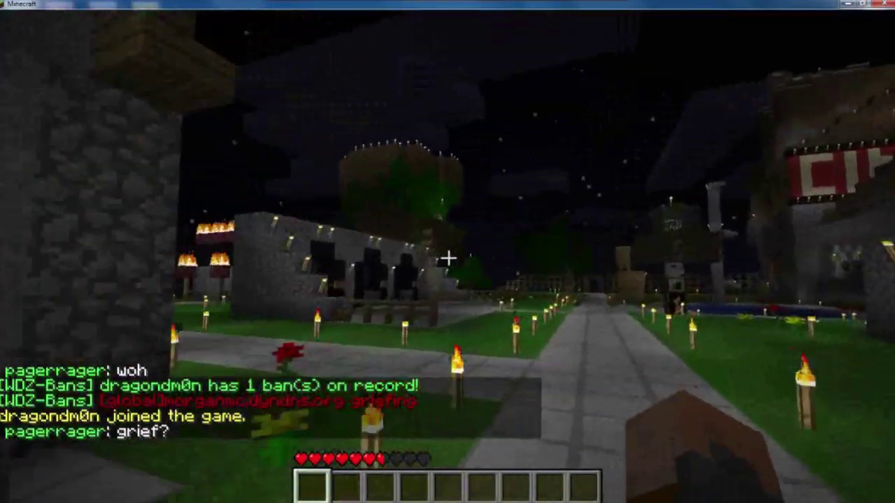
pyautogui.press('w')
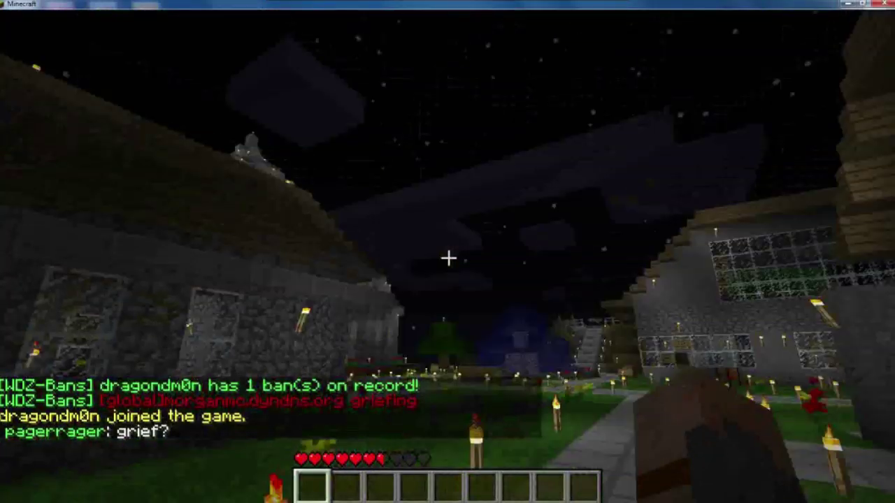
pyautogui.press('w')
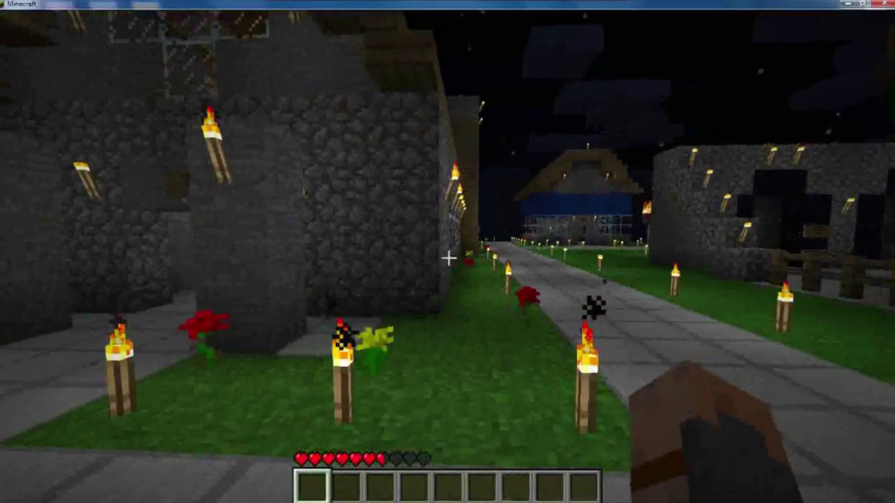
pyautogui.press('Escape')
pyautogui.click(447, 325)
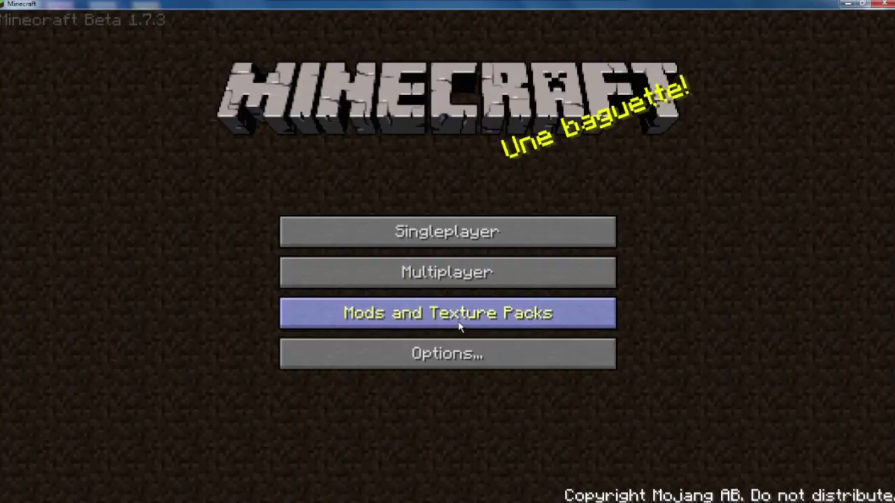
pyautogui.click(884, 4)
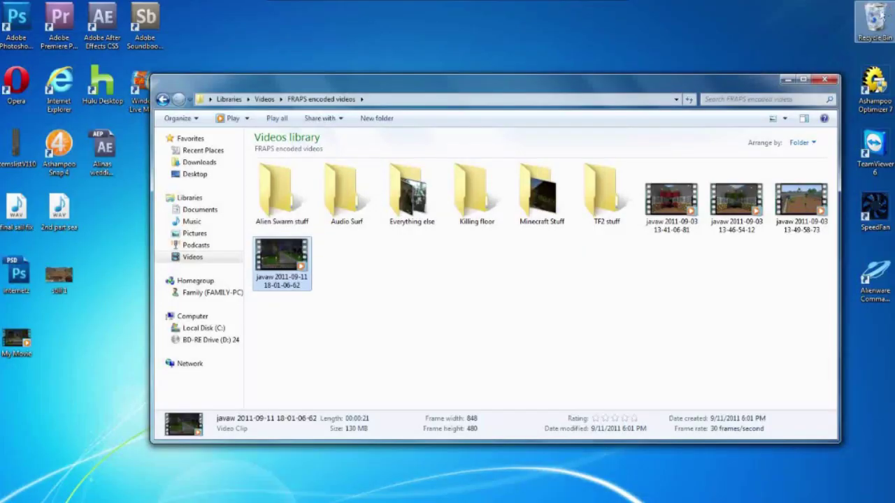
# Step: Close the Explorer window showing the FRAPS encoded videos folder
pyautogui.click(831, 81)
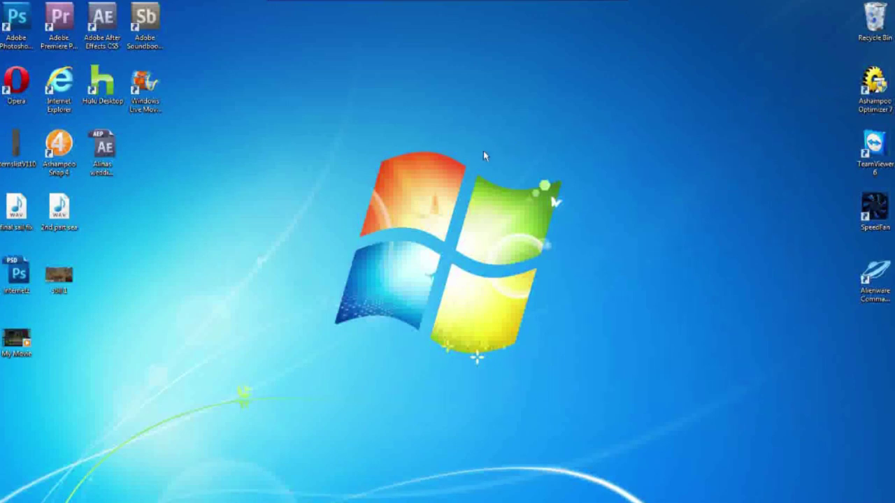